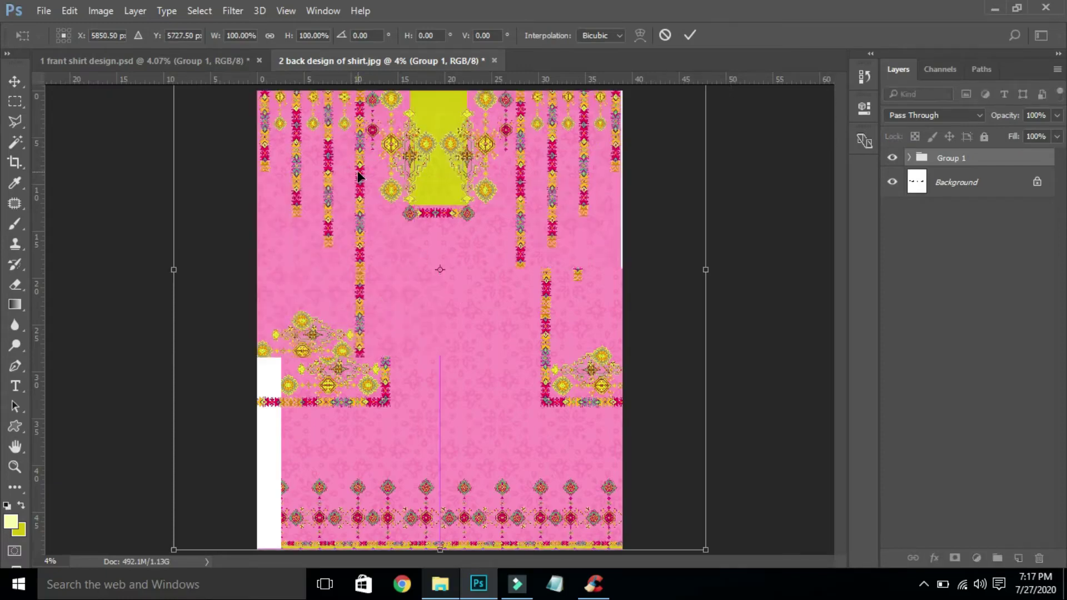
Commit Group 1's transform and save the document as a layered Photoshop file named "2 back design of shirt" with Maximize Compatibility on.
{"action": "key", "text": "Return"}
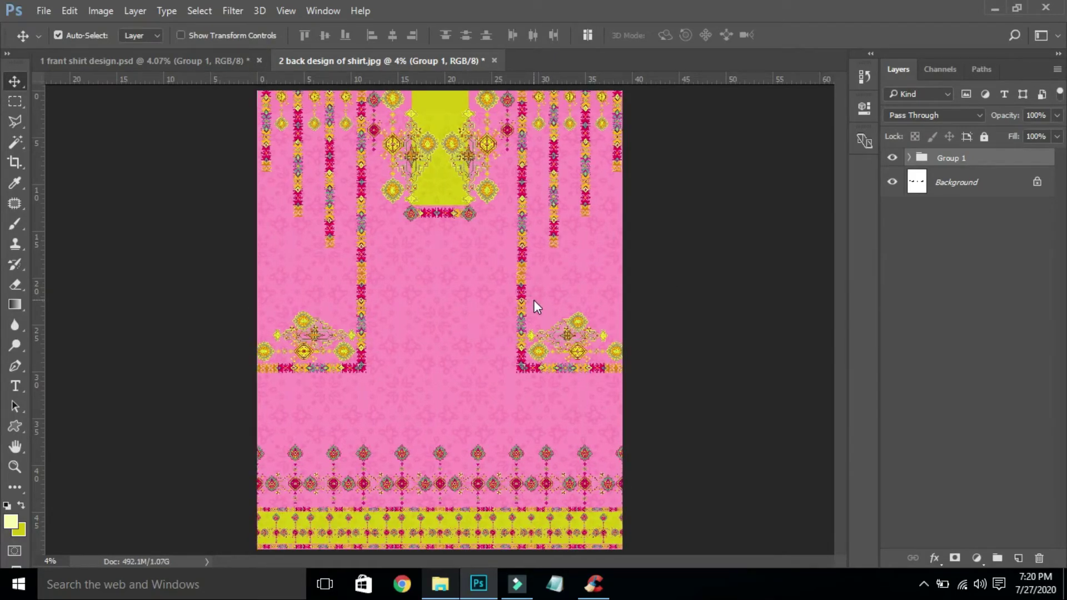
{"action": "key", "text": "ctrl+s"}
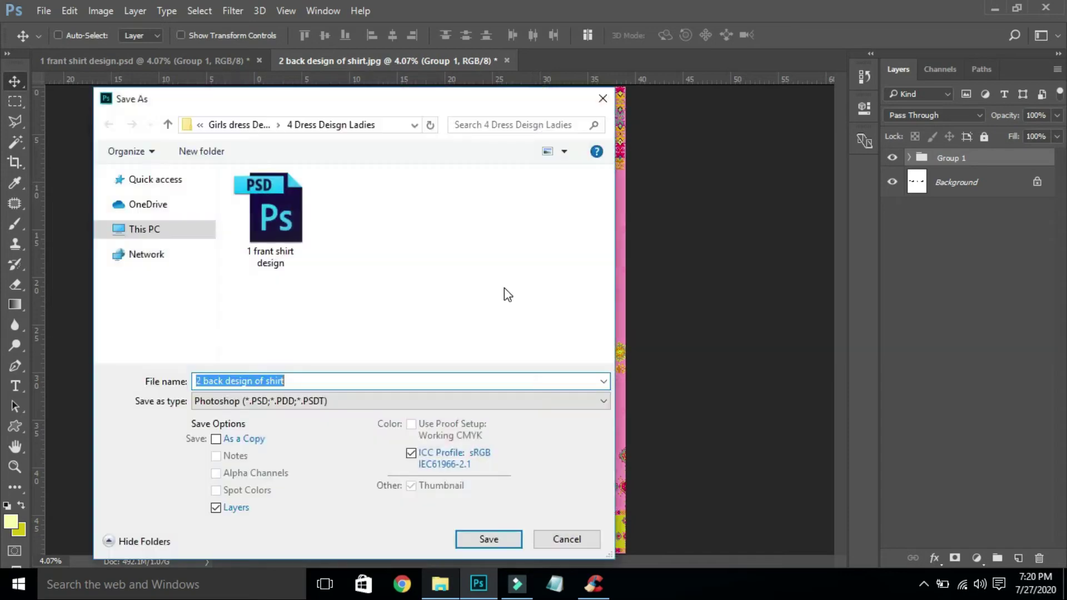
{"action": "left_click", "coordinate": [504, 539]}
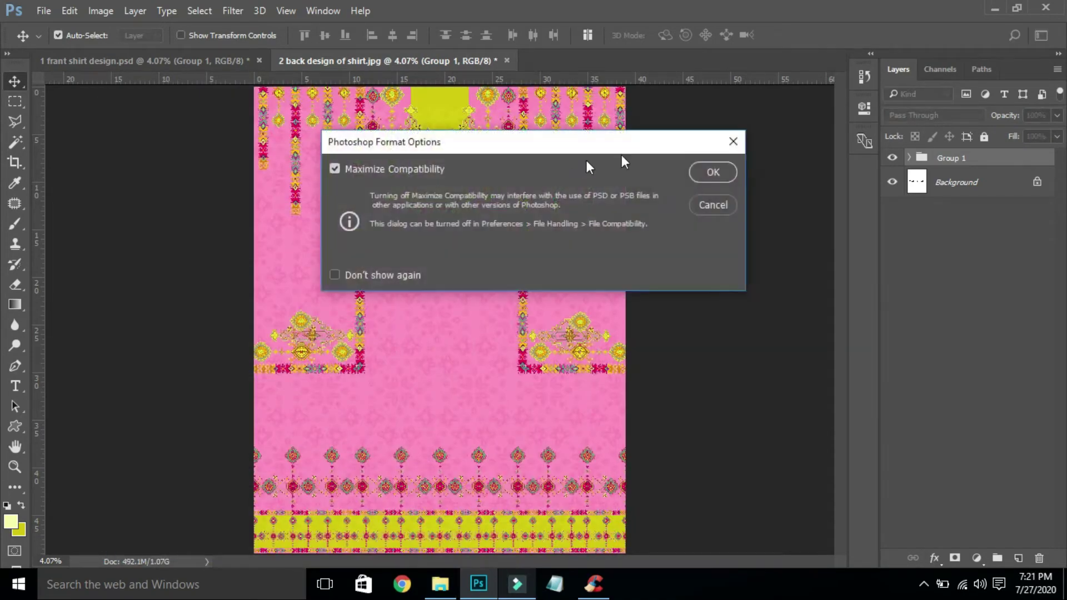
{"action": "key", "text": "Return"}
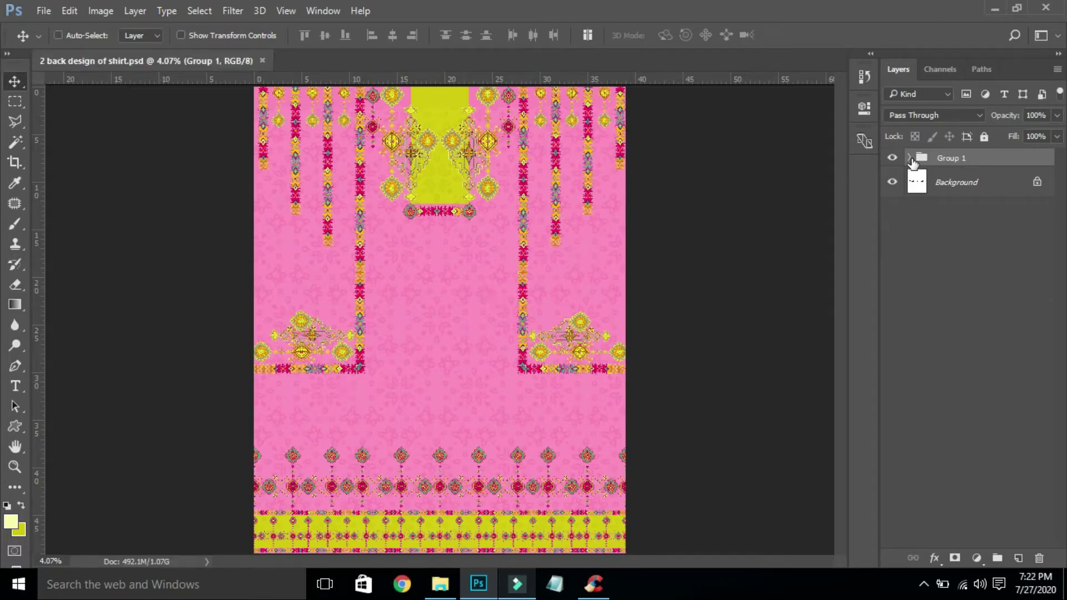
Expand Group 1 and delete the ornate medallion motif on the right side of the neckline.
{"action": "left_click", "coordinate": [910, 158]}
{"action": "left_click", "coordinate": [488, 189], "text": "ctrl"}
{"action": "key", "text": "Delete"}
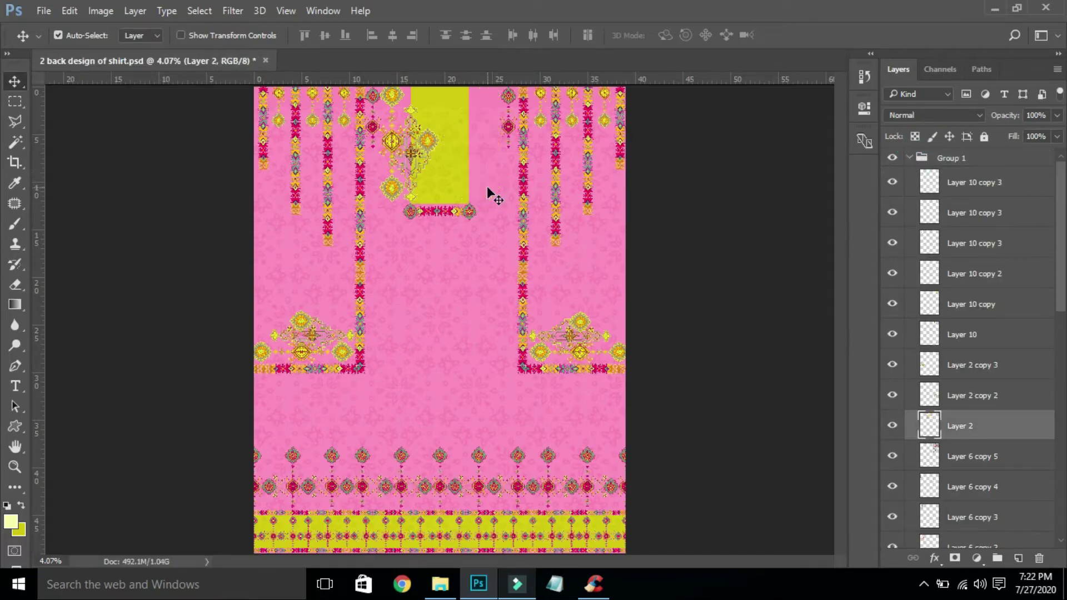
{"action": "key", "text": "Delete"}
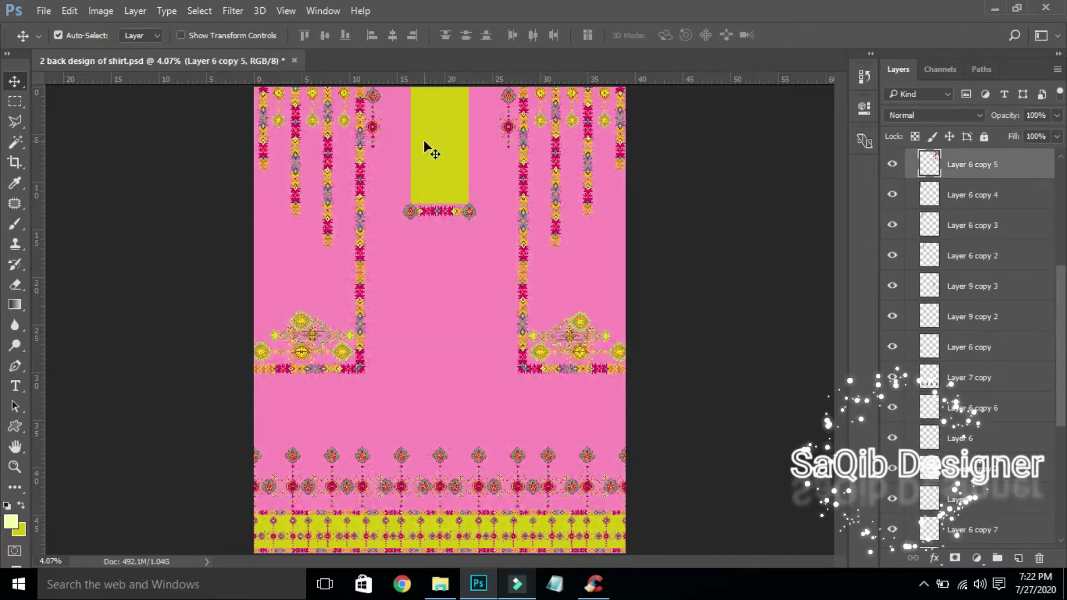
{"action": "left_click", "coordinate": [523, 181]}
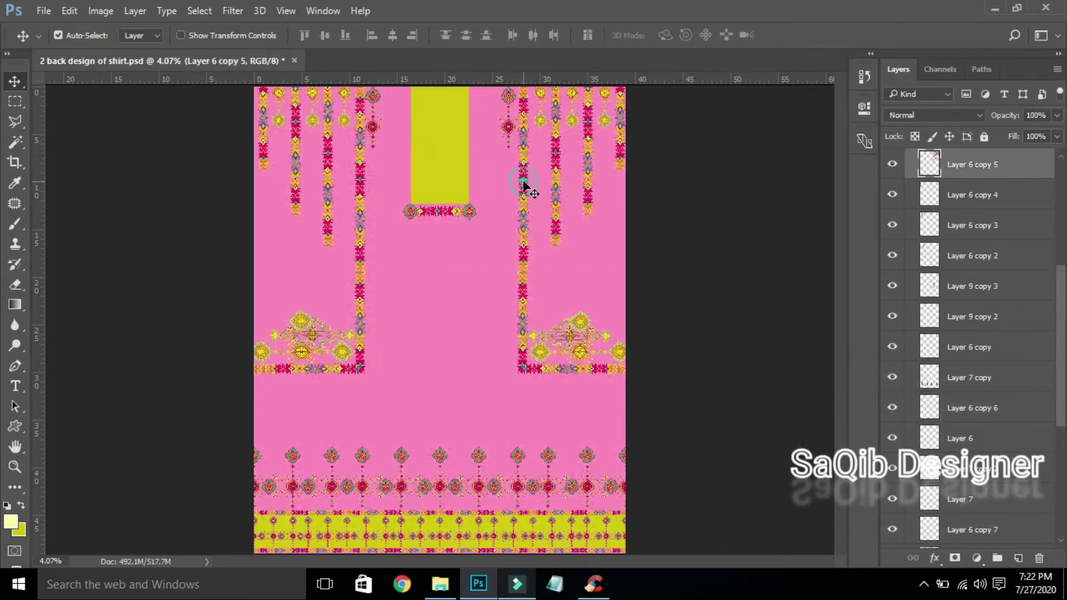
{"action": "key", "text": "Delete"}
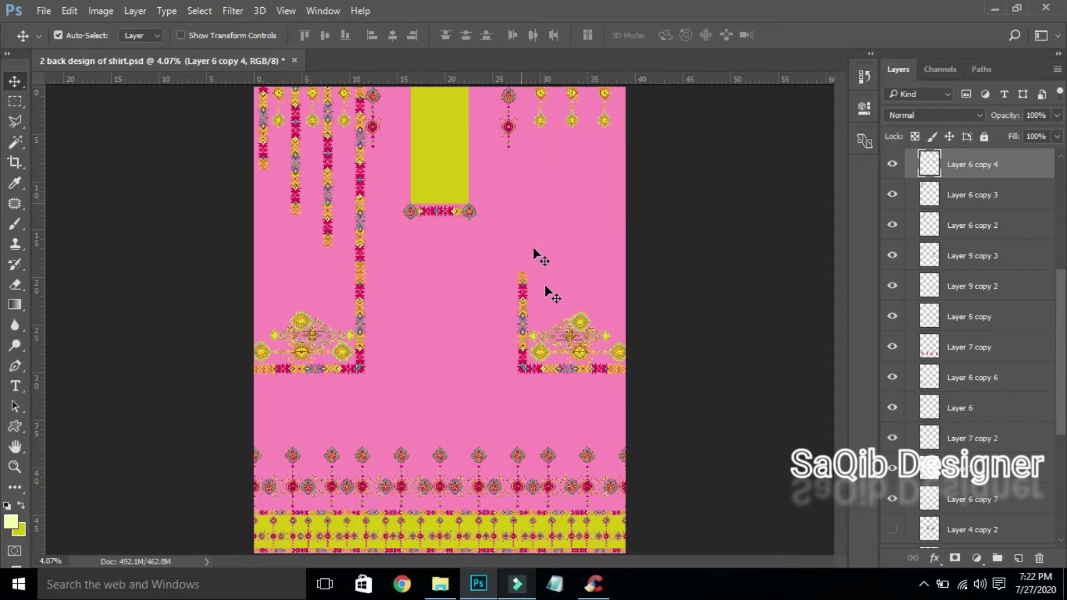
{"action": "left_click", "coordinate": [521, 288]}
{"action": "key", "text": "Delete"}
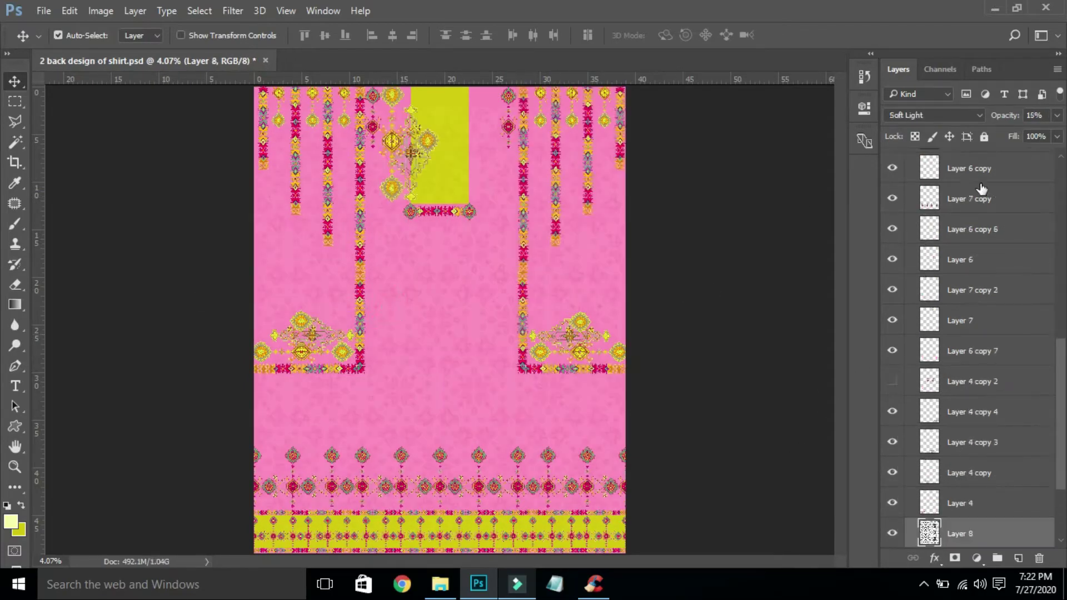
Lock the Layer 8 pattern and the pink base, and delete the yellow neck panel with its border strip and remaining left-side motifs.
{"action": "left_click", "coordinate": [984, 137]}
{"action": "left_click", "coordinate": [439, 203]}
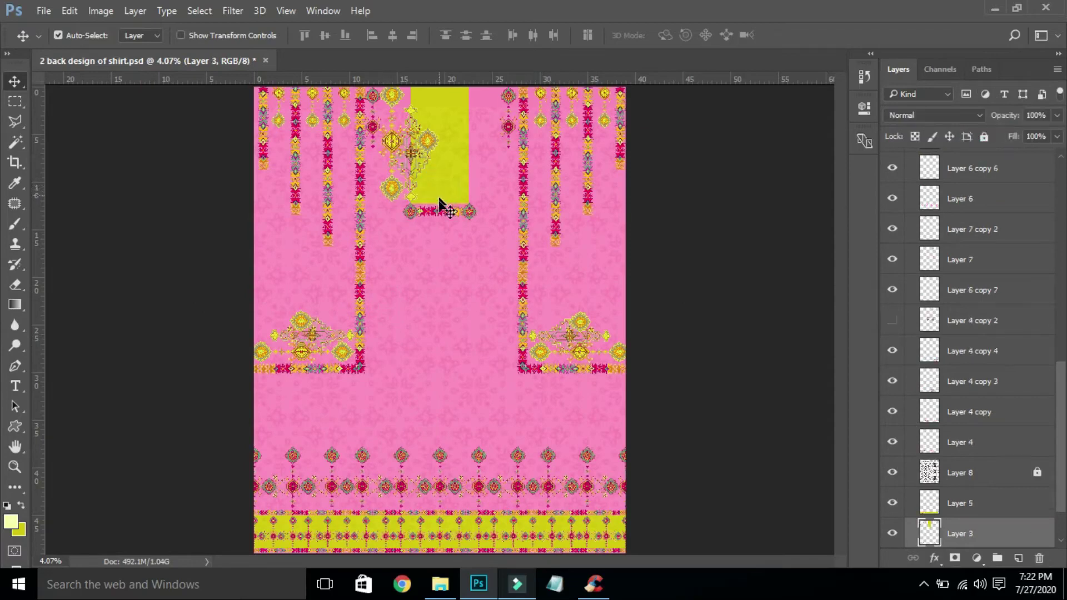
{"action": "left_click", "coordinate": [476, 228]}
{"action": "left_click", "coordinate": [984, 139]}
{"action": "left_click_drag", "start_coordinate": [437, 220], "coordinate": [400, 129]}
{"action": "key", "text": "Delete"}
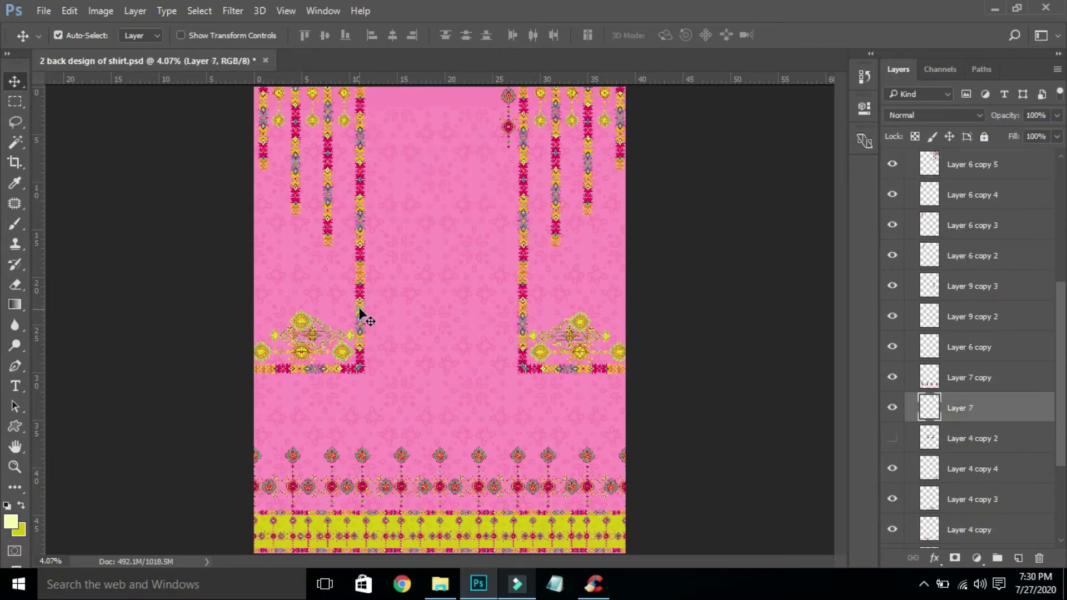
Delete the L-shaped lower borders and the medallion corner motifs on both sides of the shirt.
{"action": "left_click", "coordinate": [360, 313]}
{"action": "key", "text": "Delete"}
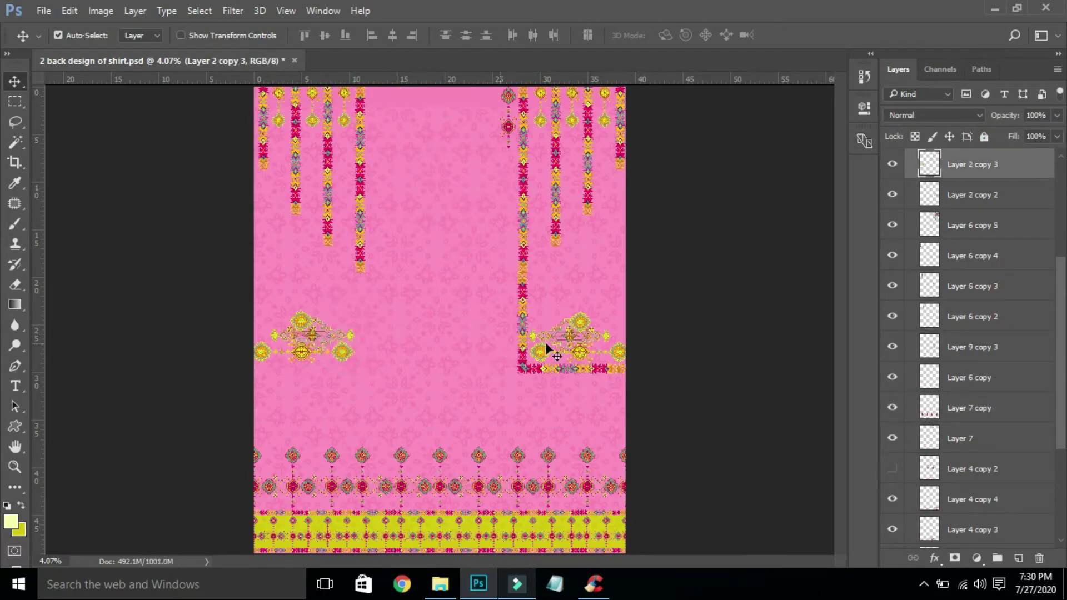
{"action": "key", "text": "Delete"}
{"action": "key", "text": "Delete"}
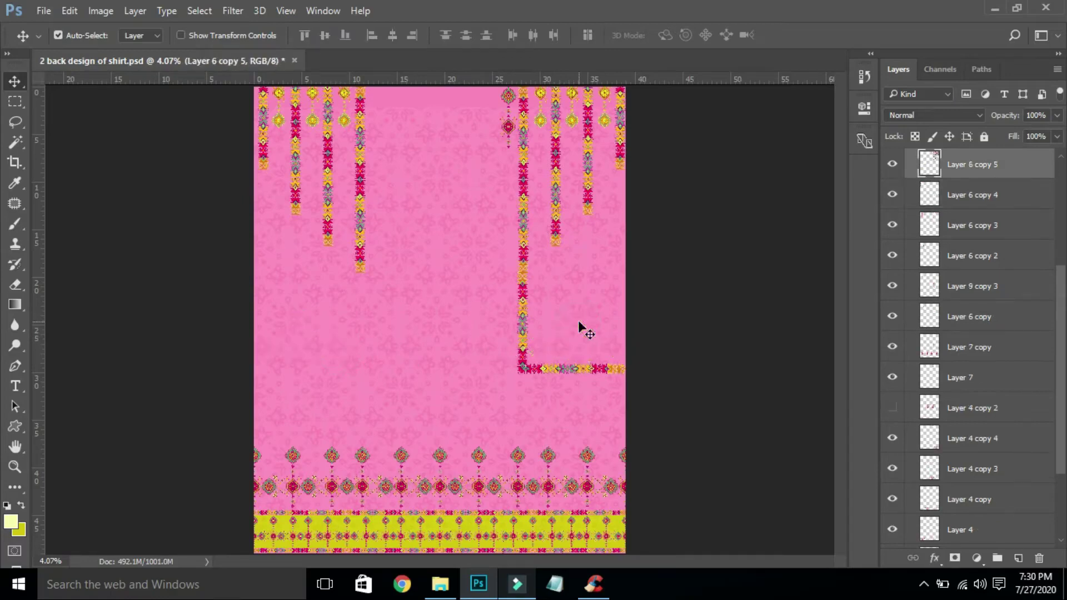
{"action": "left_click", "coordinate": [524, 318]}
{"action": "key", "text": "Delete"}
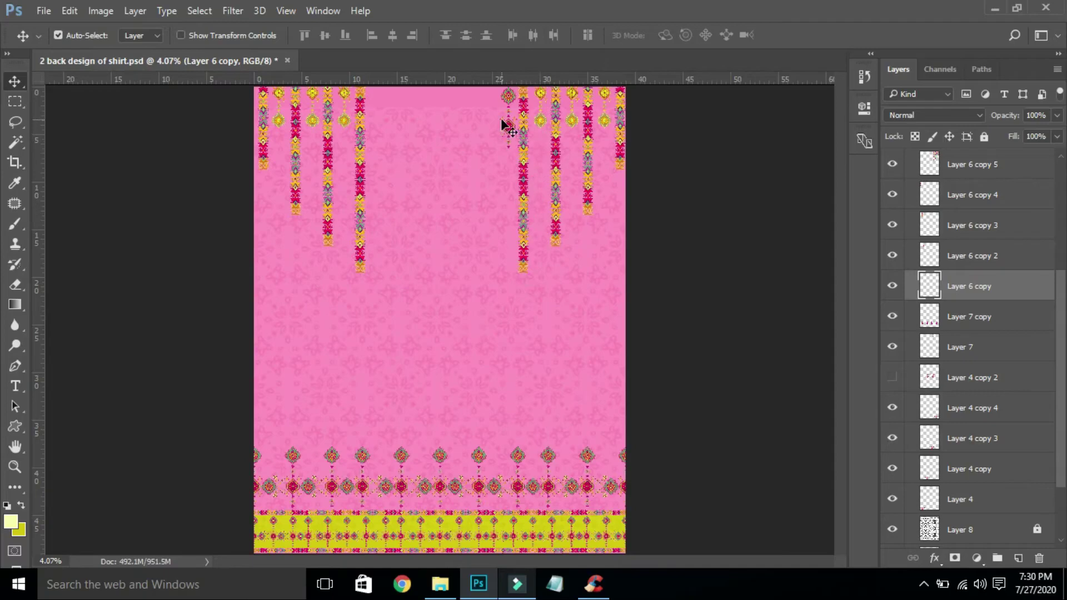
Move the remaining pink hanging pendant away from the right inner border strip, toward the shirt's center.
{"action": "left_click_drag", "start_coordinate": [508, 129], "coordinate": [490, 126]}
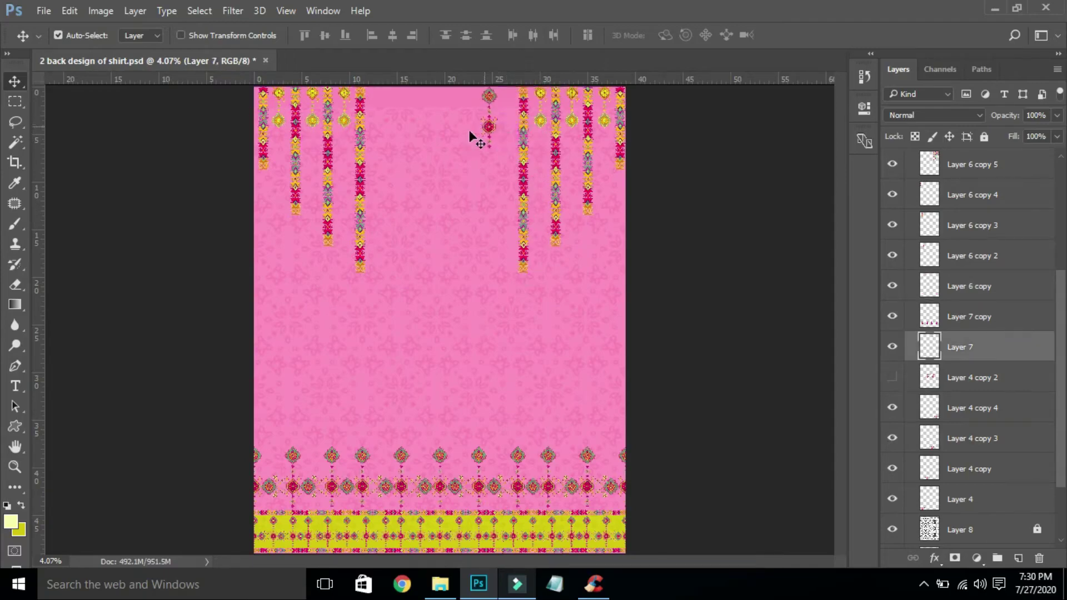
{"action": "left_click", "coordinate": [461, 134]}
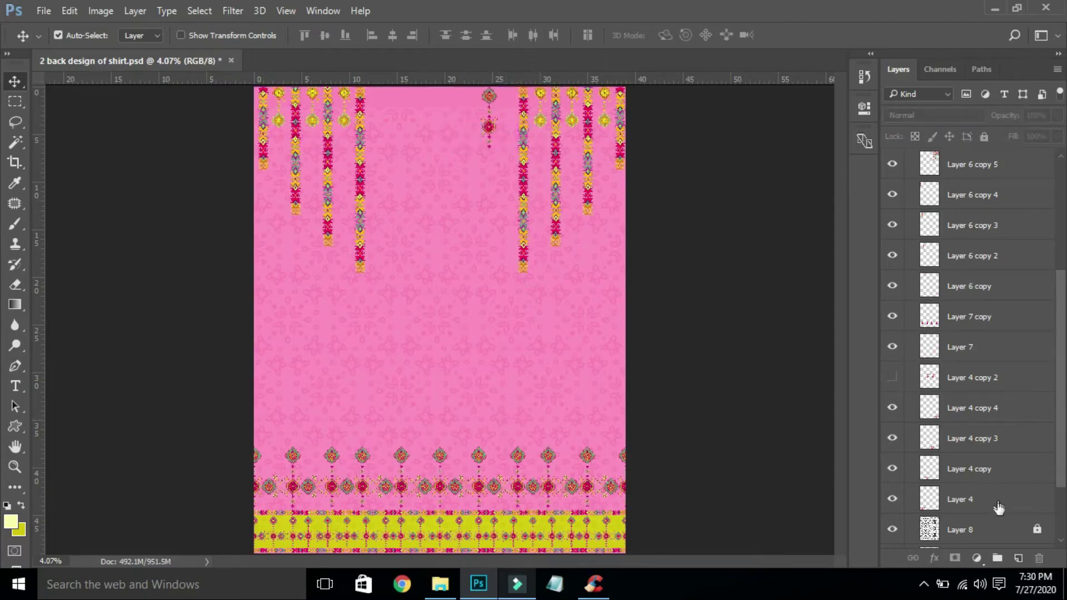
Unlock the Layer 8 background pattern, align it to the canvas's top edge, and lock it again.
{"action": "left_click", "coordinate": [996, 532]}
{"action": "left_click", "coordinate": [986, 138]}
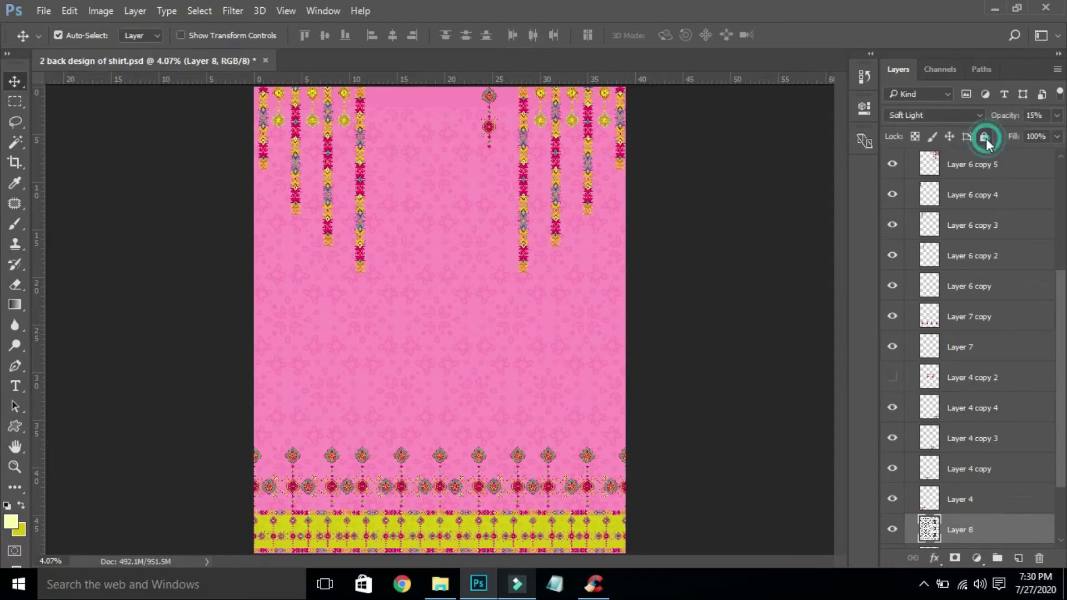
{"action": "key", "text": "ctrl+a"}
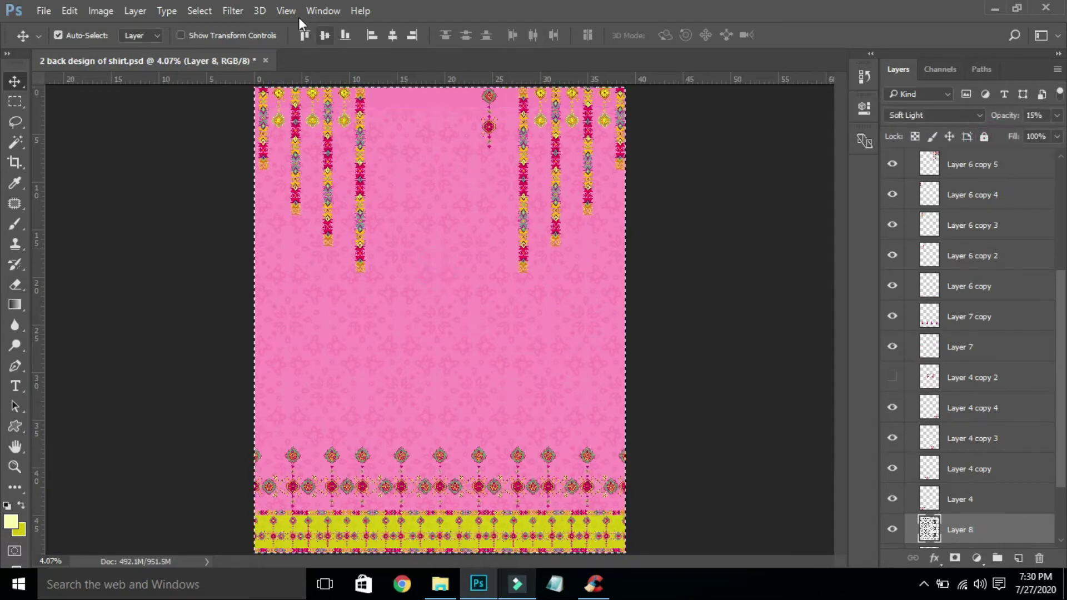
{"action": "left_click", "coordinate": [305, 37]}
{"action": "key", "text": "ctrl+d"}
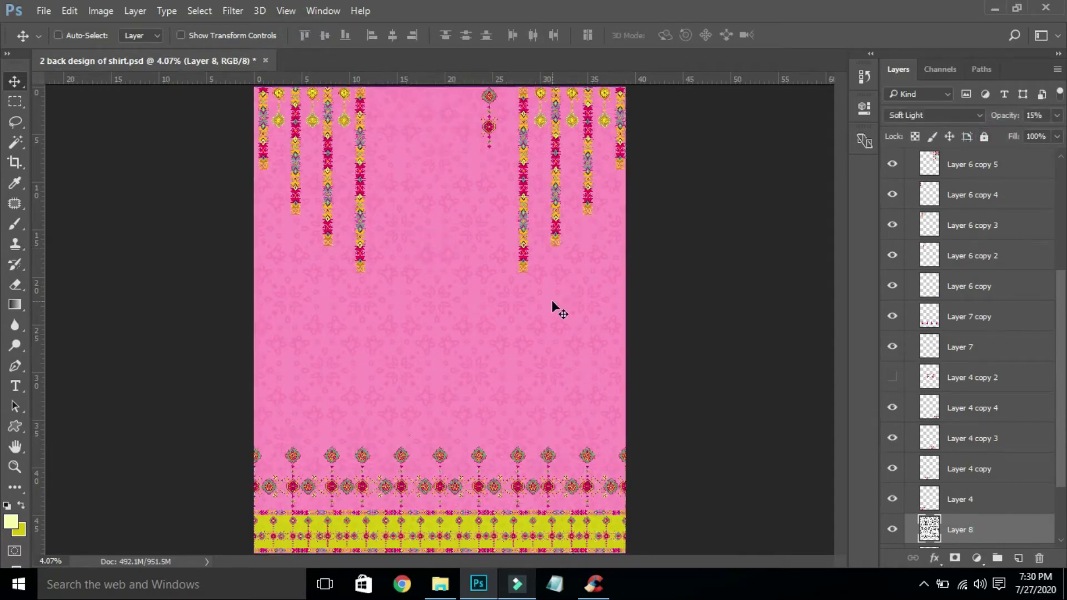
{"action": "left_click", "coordinate": [1001, 533]}
{"action": "left_click", "coordinate": [984, 139]}
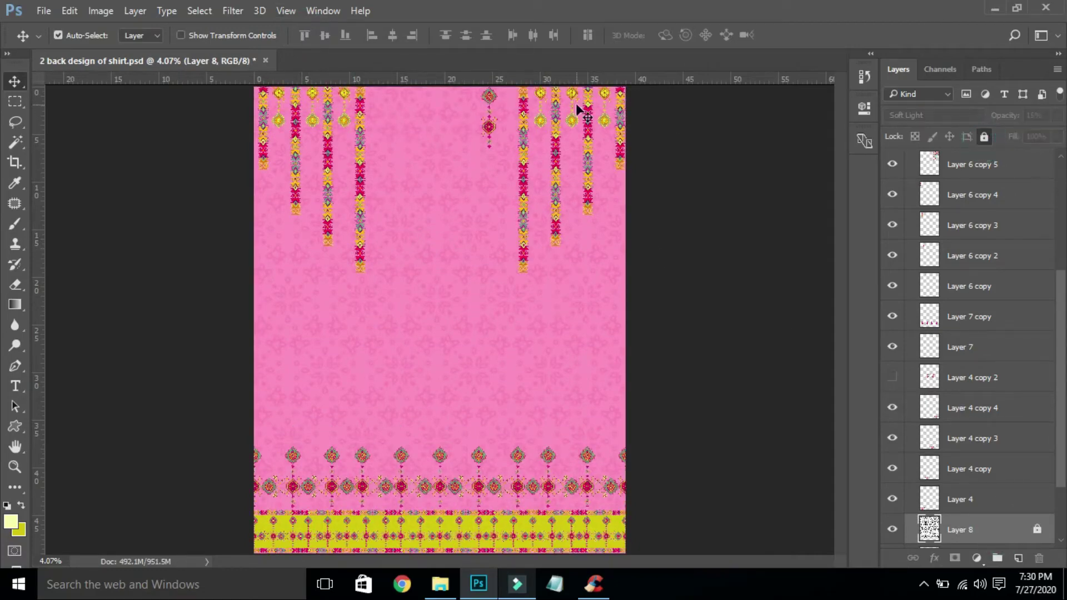
{"action": "left_click", "coordinate": [487, 129]}
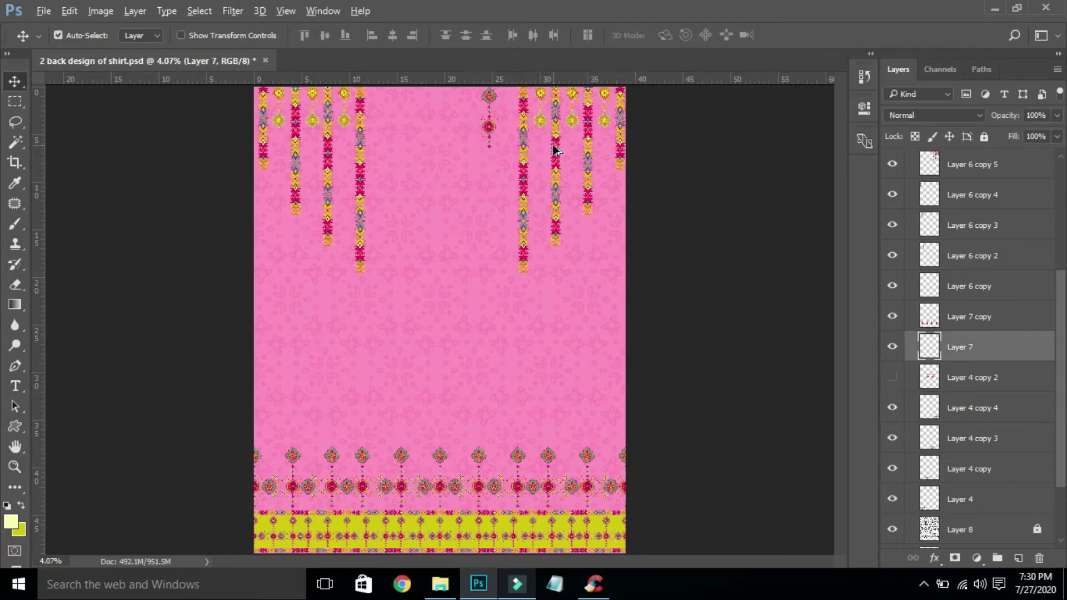
{"action": "left_click_drag", "start_coordinate": [525, 151], "coordinate": [411, 122]}
{"action": "key", "text": "ctrl+z"}
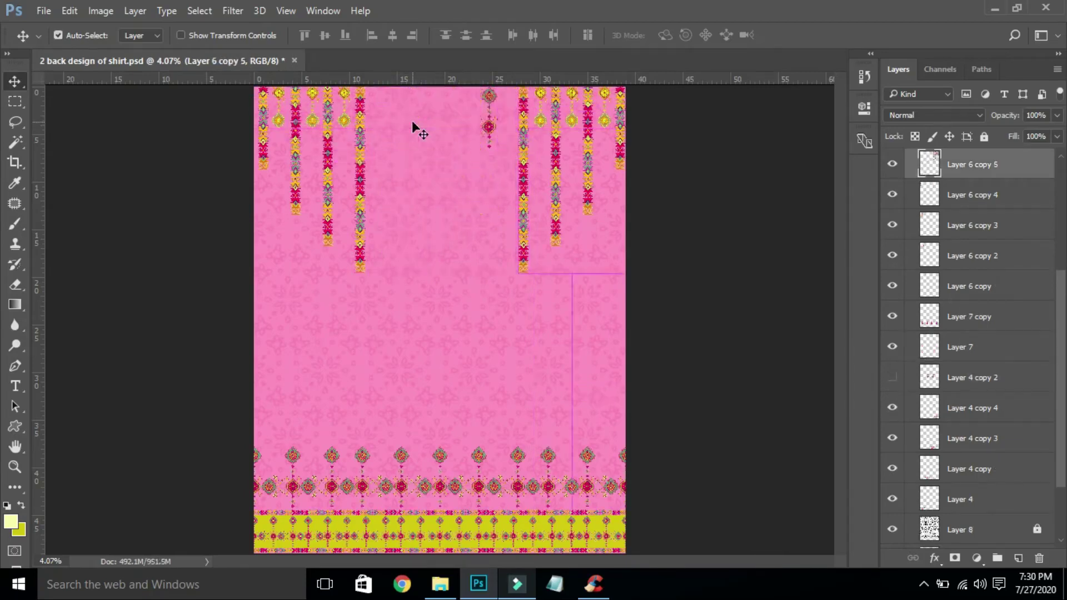
Duplicate the left inner border strip twice toward the shirt's center, placing each copy lower than the previous one.
{"action": "left_click_drag", "start_coordinate": [365, 156], "coordinate": [398, 160]}
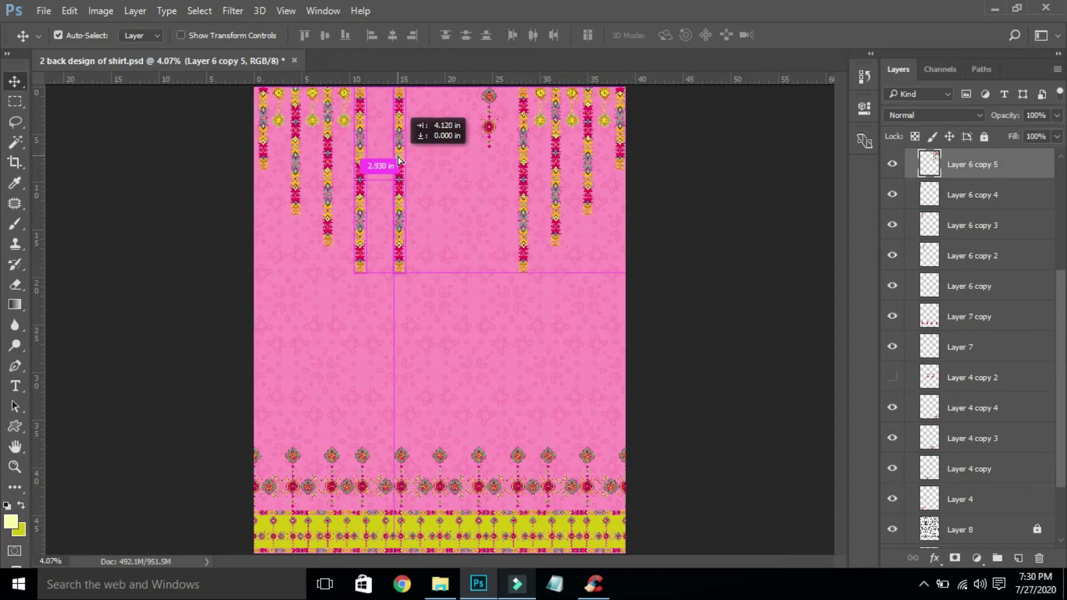
{"action": "left_click_drag", "start_coordinate": [398, 161], "coordinate": [398, 158]}
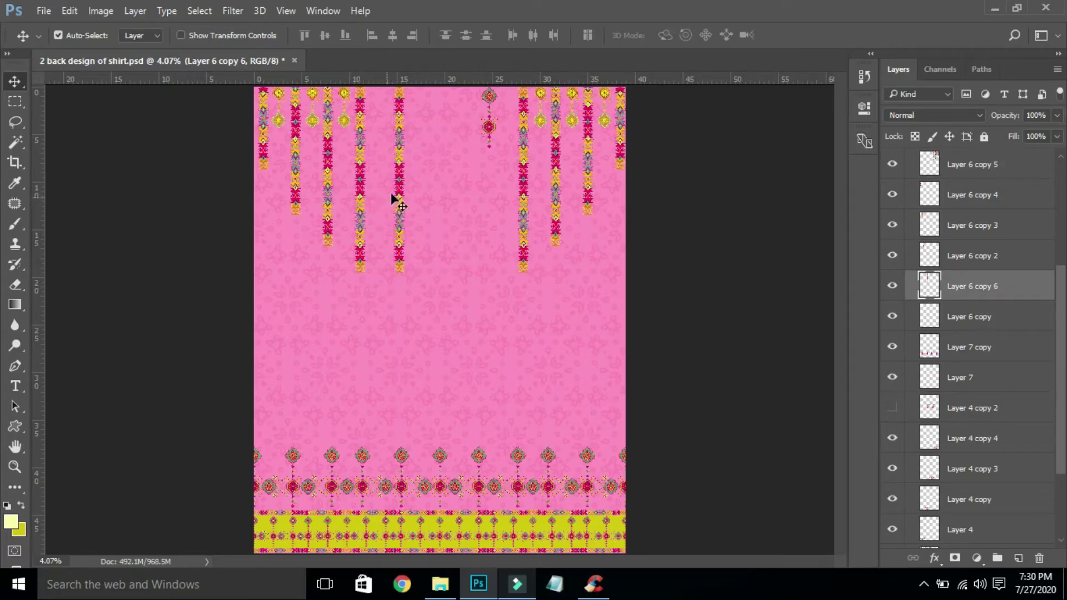
{"action": "left_click_drag", "start_coordinate": [400, 179], "coordinate": [433, 231]}
{"action": "mouse_move", "coordinate": [523, 236]}
{"action": "left_mouse_down"}
{"action": "mouse_move", "coordinate": [519, 226]}
{"action": "mouse_move", "coordinate": [522, 236]}
{"action": "left_mouse_up"}
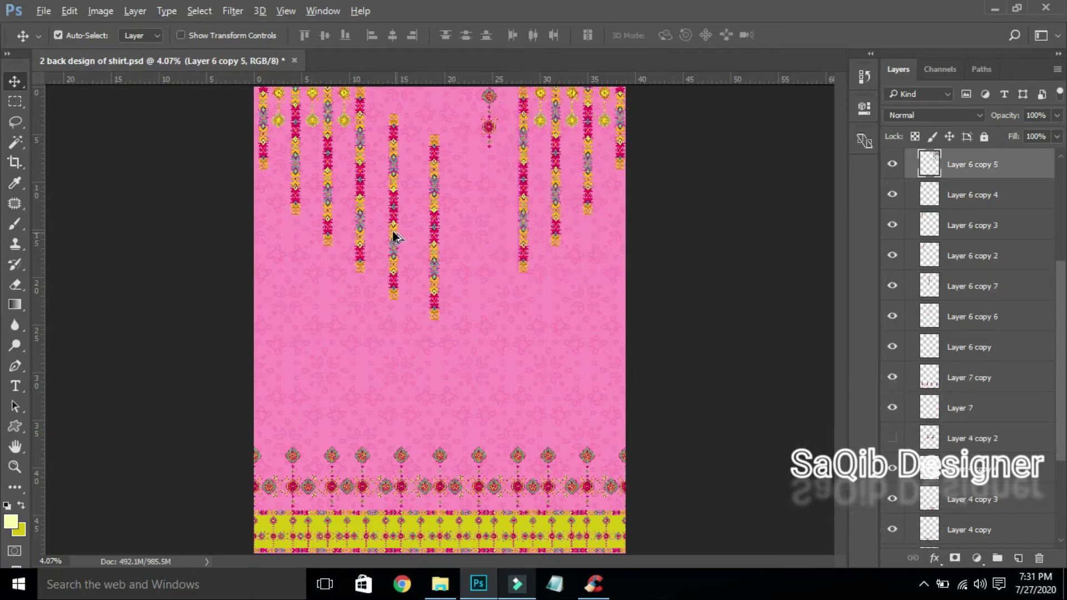
Duplicate the border strip twice more to the right of the central strip, placing each copy higher than the previous one.
{"action": "left_click", "coordinate": [434, 230], "text": "shift"}
{"action": "left_click_drag", "start_coordinate": [434, 230], "coordinate": [494, 180], "text": "alt"}
{"action": "key", "text": "ctrl+z"}
{"action": "left_click", "coordinate": [456, 242]}
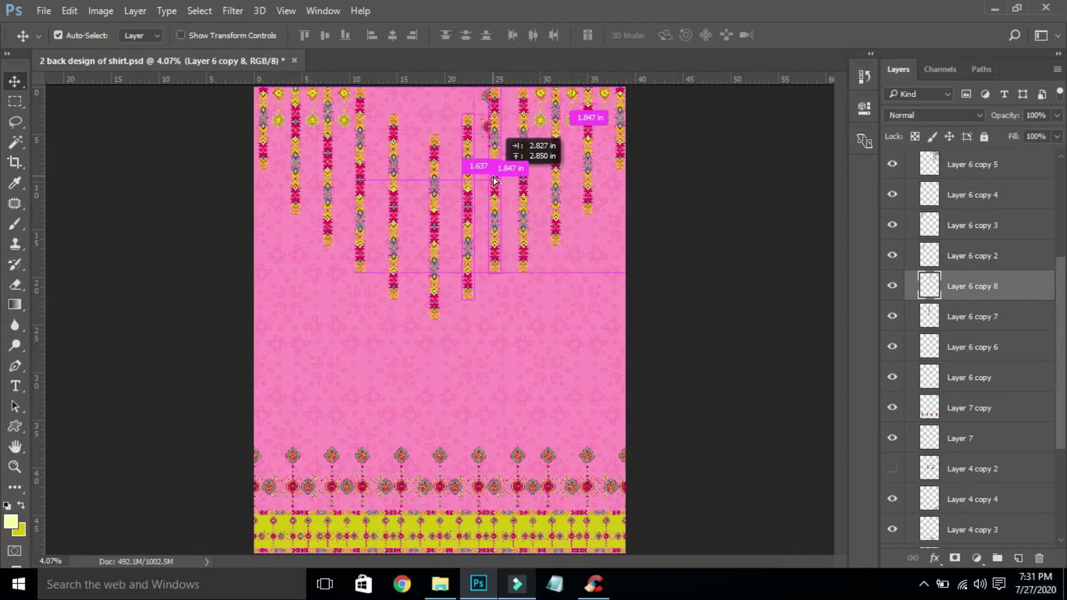
{"action": "left_click_drag", "start_coordinate": [494, 179], "coordinate": [494, 180]}
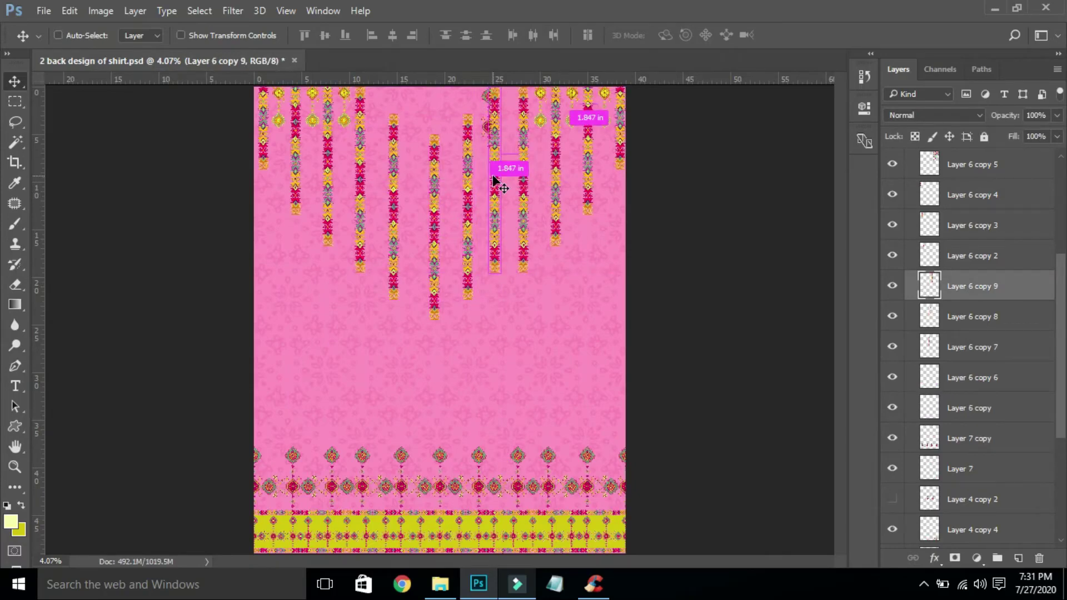
{"action": "key", "text": "ctrl"}
{"action": "key", "text": "ctrl"}
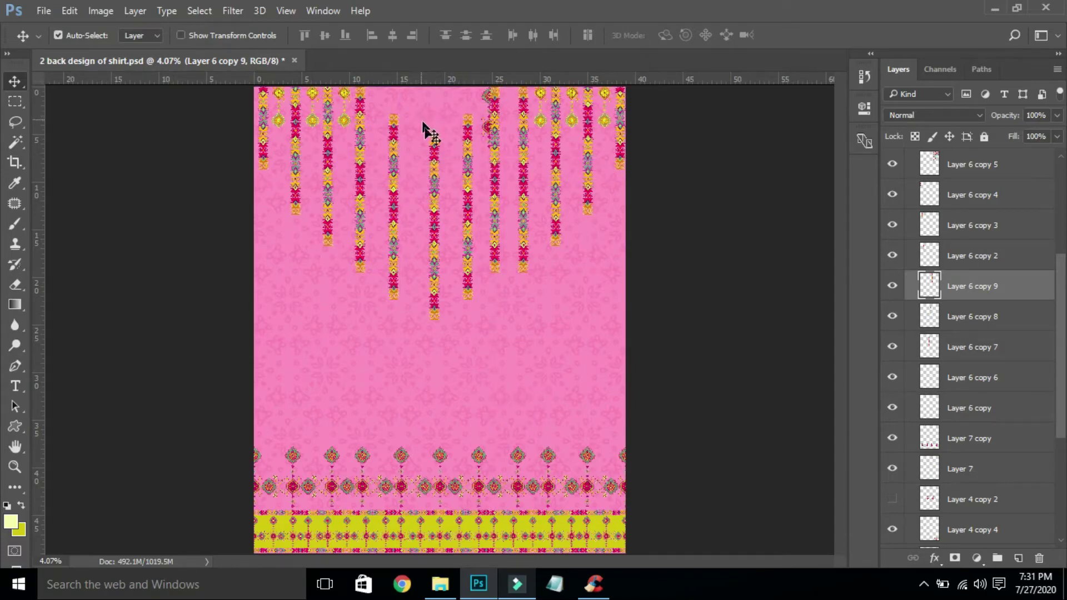
Duplicate the central border strip straight upward so that it extends past the canvas's top edge.
{"action": "left_click_drag", "start_coordinate": [435, 209], "coordinate": [431, 72]}
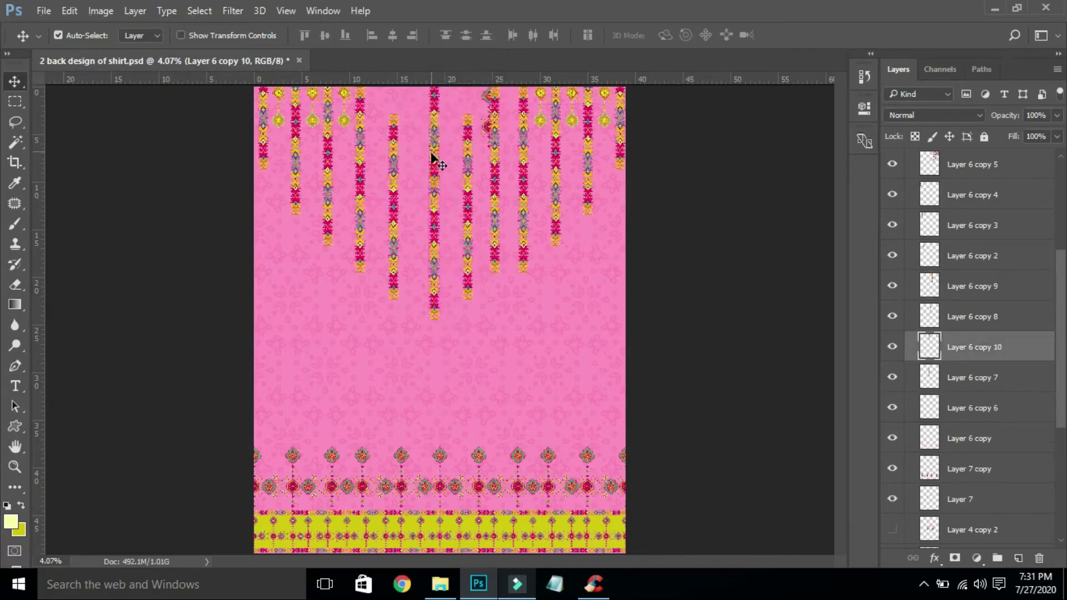
{"action": "left_click_drag", "start_coordinate": [433, 149], "coordinate": [433, 83]}
Duplicate the central strip's upper extension onto the lowered strip to its left, filling it to the top, and merge the two pieces.
{"action": "key", "text": "ctrl"}
{"action": "left_click_drag", "start_coordinate": [333, 89], "coordinate": [547, 186], "text": "ctrl"}
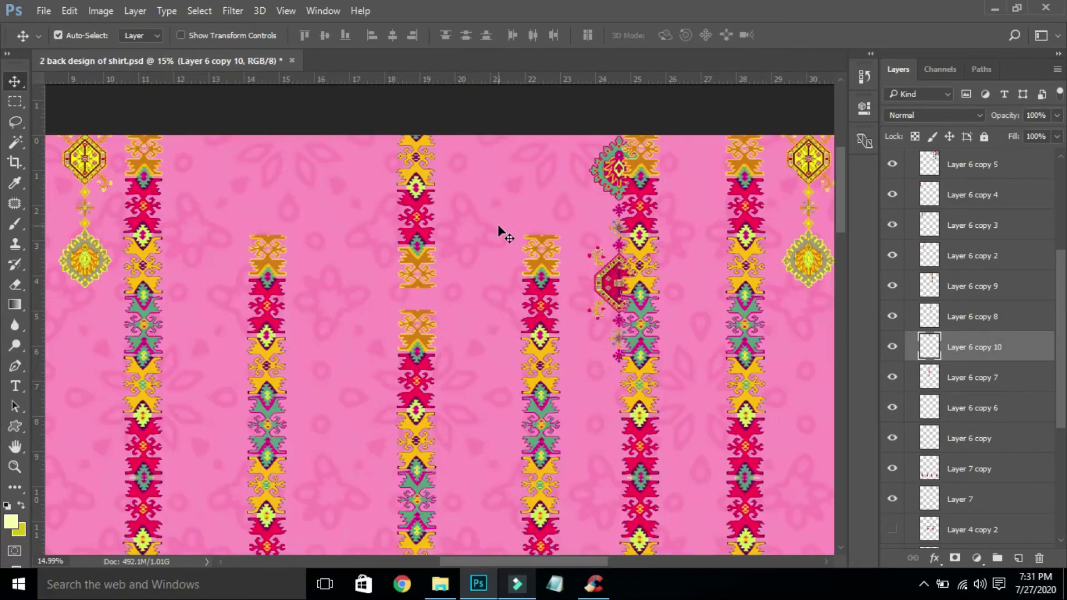
{"action": "left_click_drag", "start_coordinate": [422, 273], "coordinate": [267, 208]}
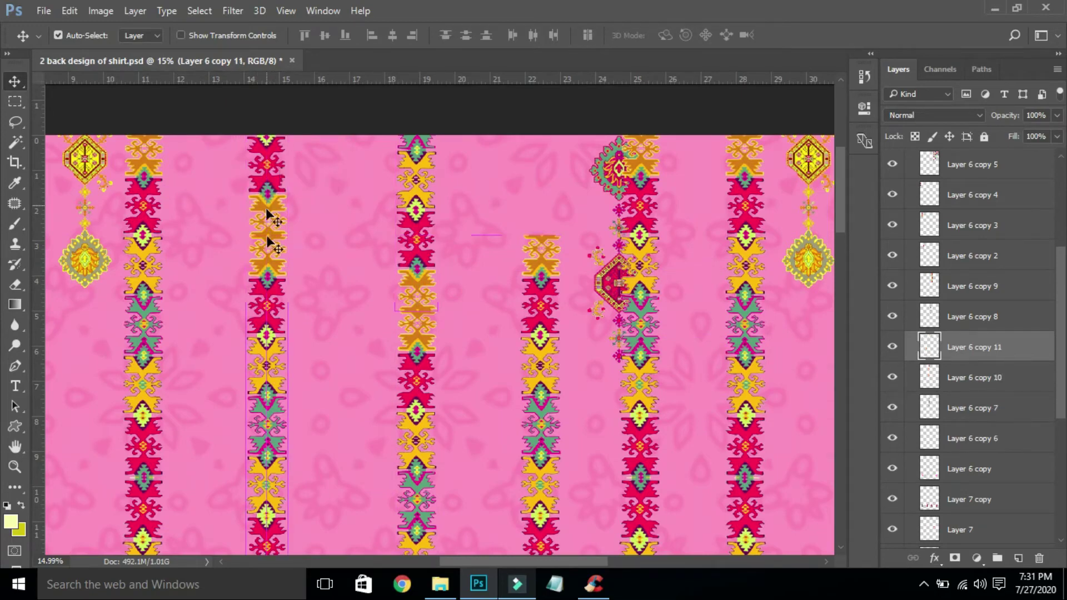
{"action": "left_click", "coordinate": [271, 289], "text": "ctrl+shift"}
{"action": "key", "text": "ctrl+e"}
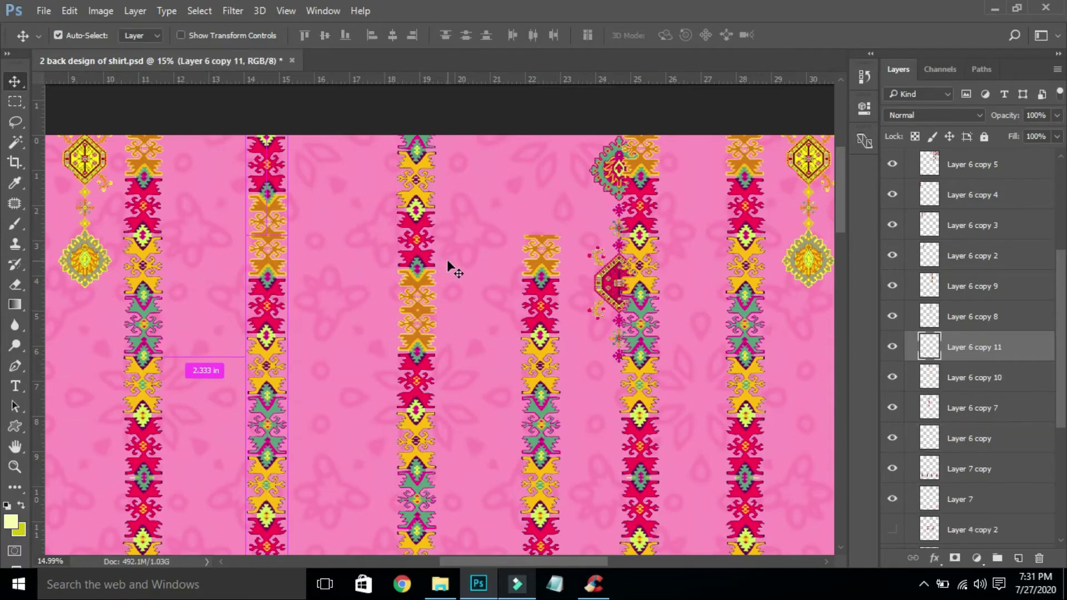
Duplicate the central strip's upper extension onto the lowered strip to its right and merge it with that strip.
{"action": "left_click", "coordinate": [425, 257]}
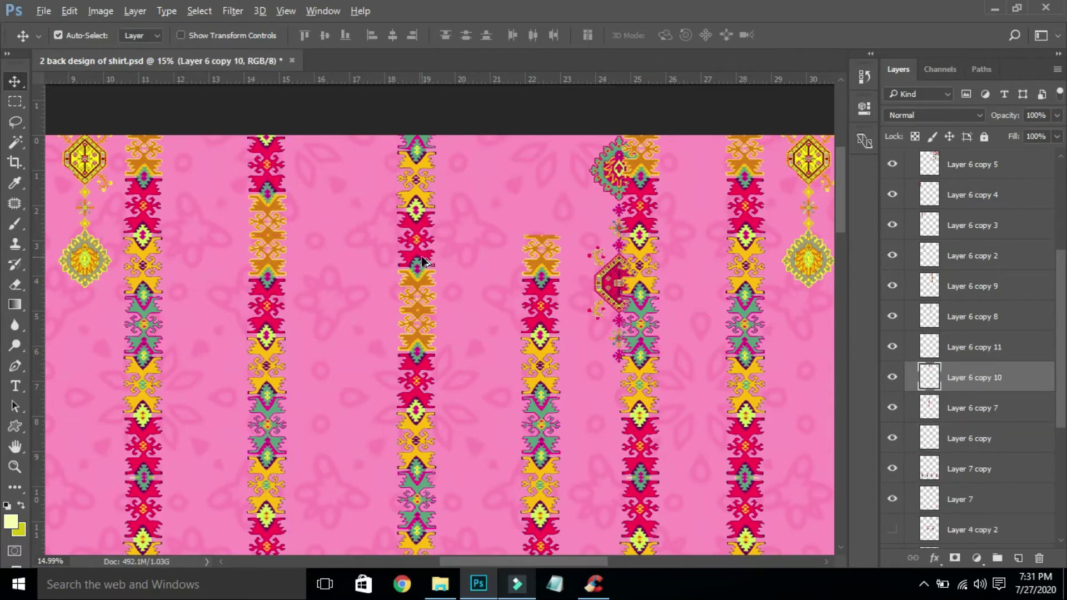
{"action": "left_click_drag", "start_coordinate": [439, 257], "coordinate": [545, 190]}
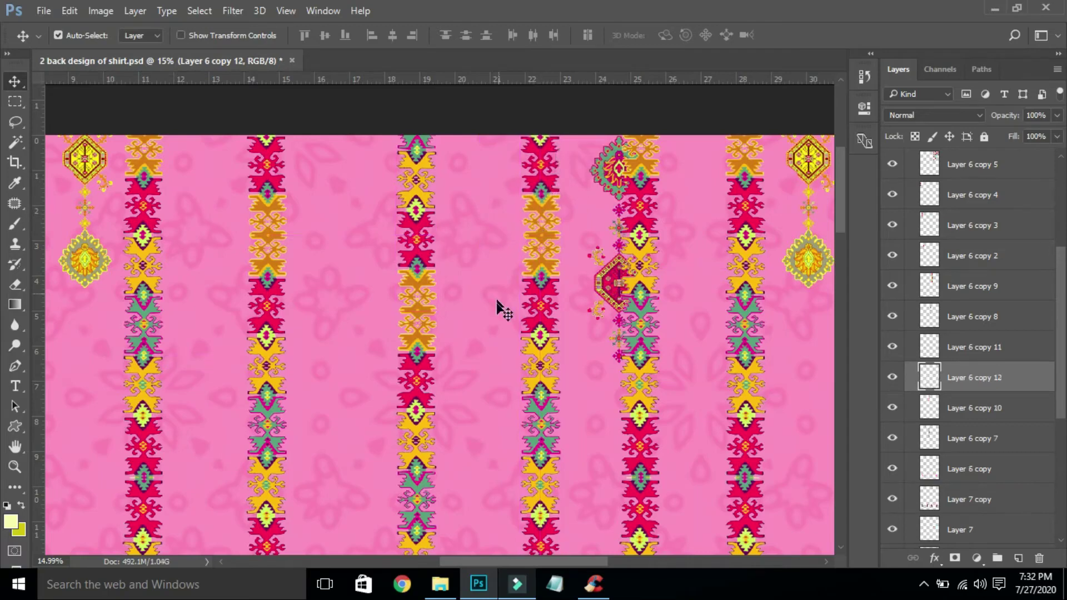
{"action": "left_click", "coordinate": [541, 325], "text": "ctrl+shift"}
{"action": "key", "text": "ctrl+e"}
Combine the central border strip and its upper extension into one smart object.
{"action": "left_click_drag", "start_coordinate": [425, 259], "coordinate": [431, 322]}
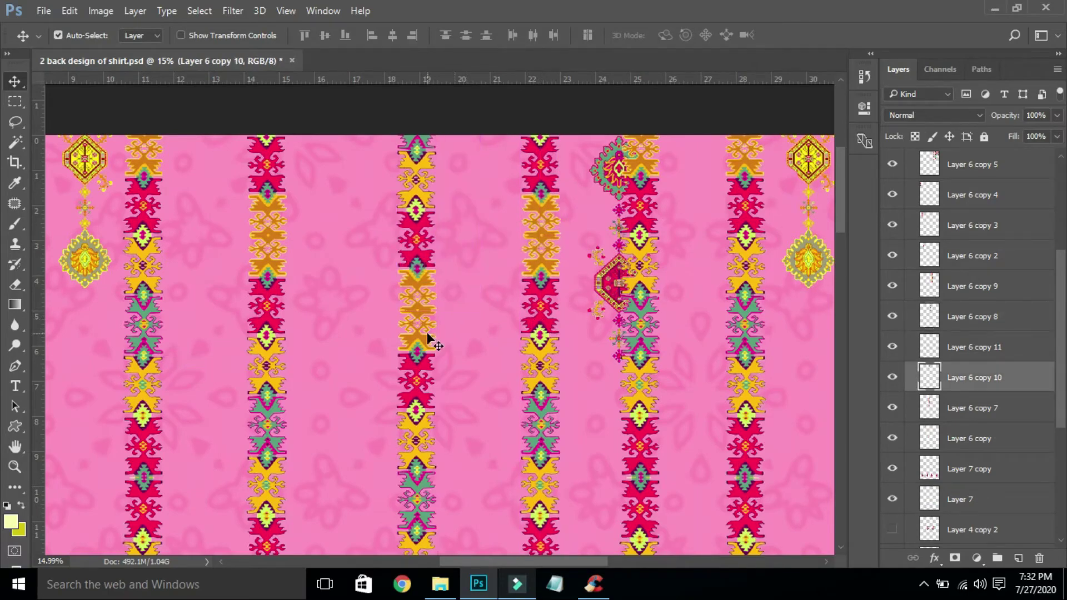
{"action": "left_click", "coordinate": [428, 347], "text": "ctrl+shift"}
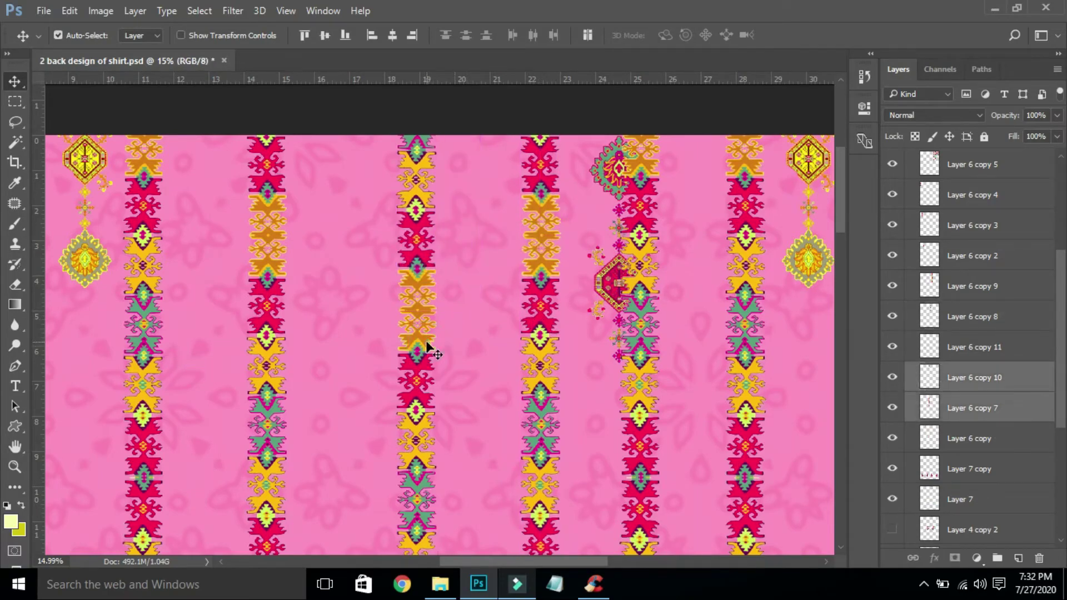
{"action": "right_click", "coordinate": [978, 374]}
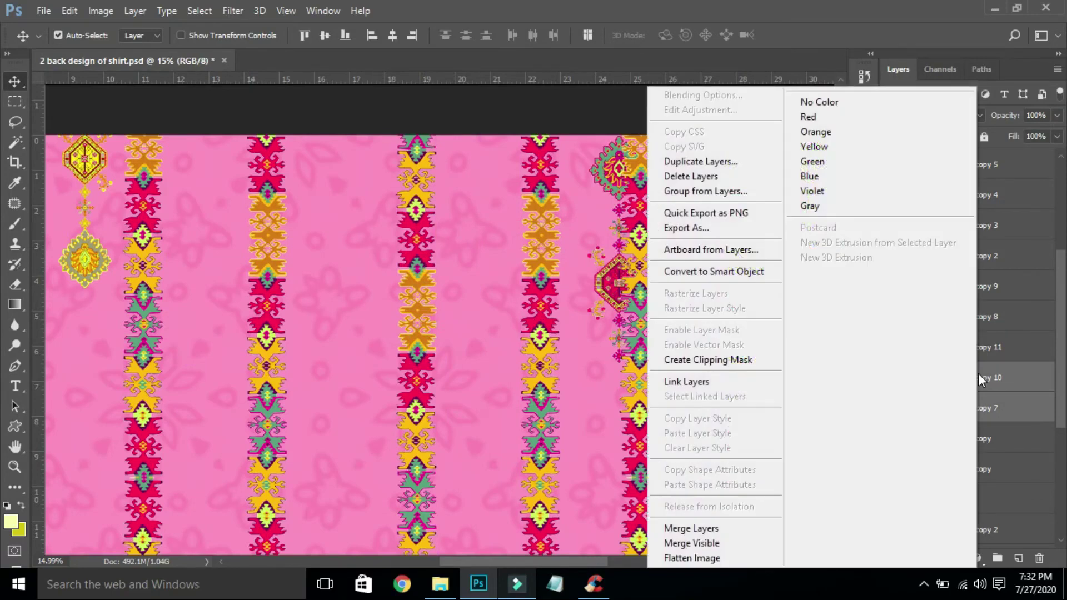
{"action": "left_click", "coordinate": [721, 273]}
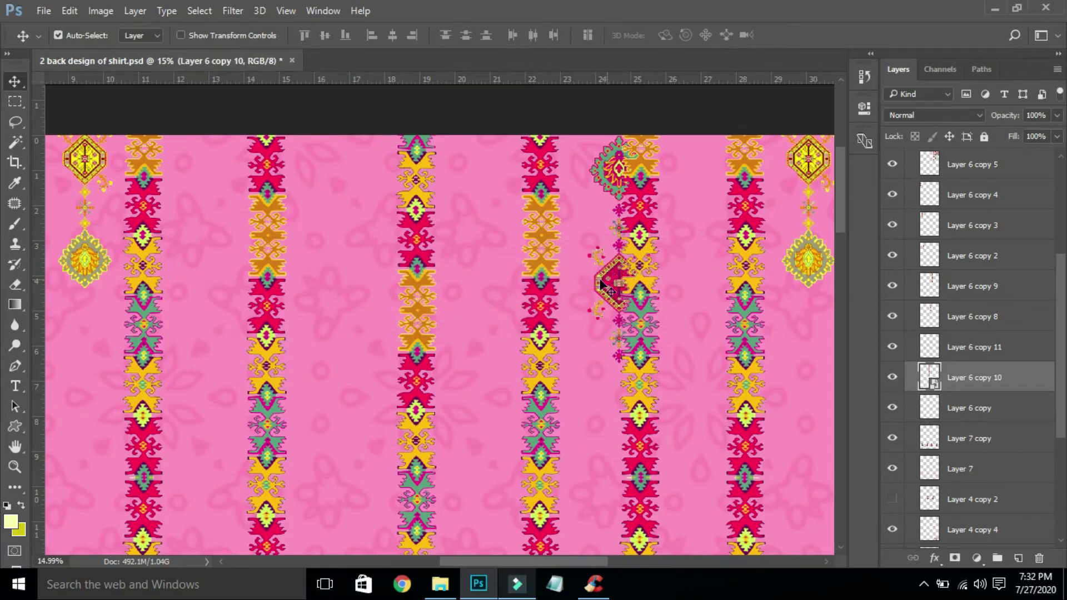
Move the red pendant into the gap between the strips right of centre and duplicate it twice to the left along the top.
{"action": "left_click_drag", "start_coordinate": [594, 284], "coordinate": [578, 283]}
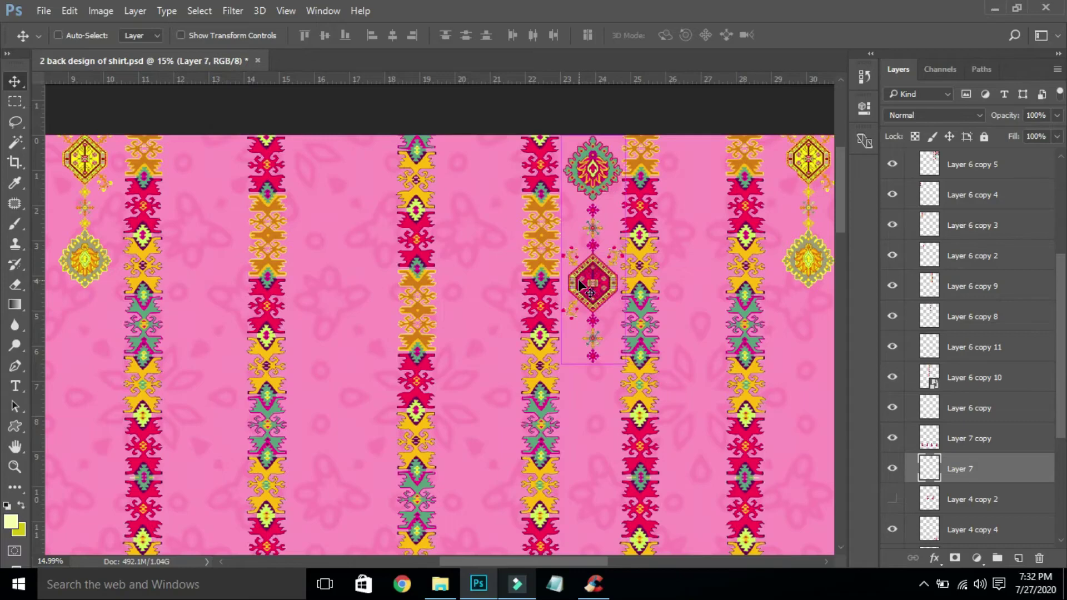
{"action": "key", "text": "ctrl+0"}
{"action": "key", "text": "ctrl"}
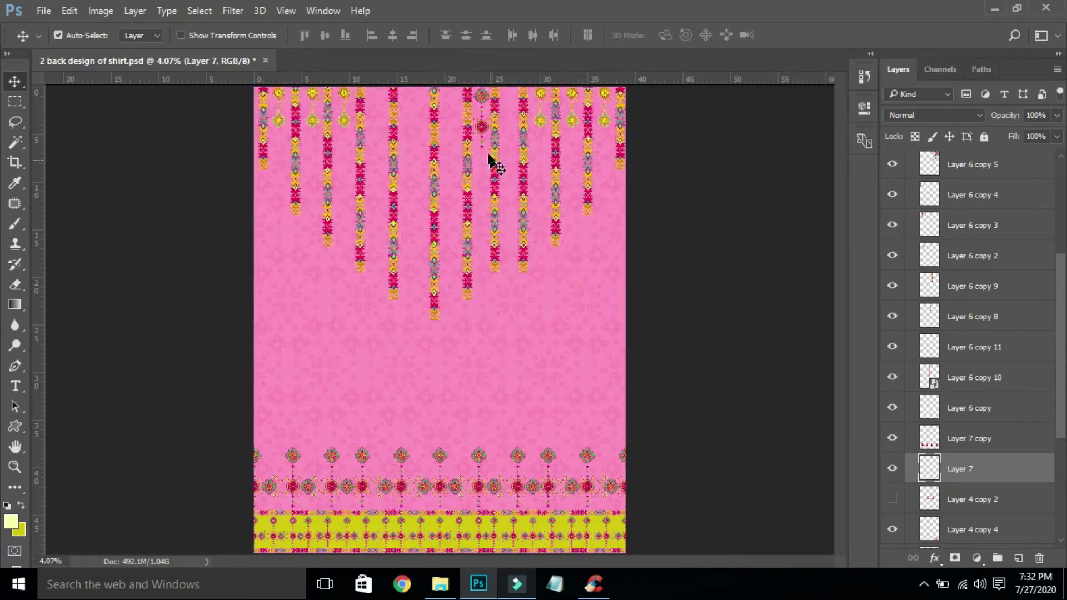
{"action": "left_click_drag", "start_coordinate": [481, 129], "coordinate": [414, 128]}
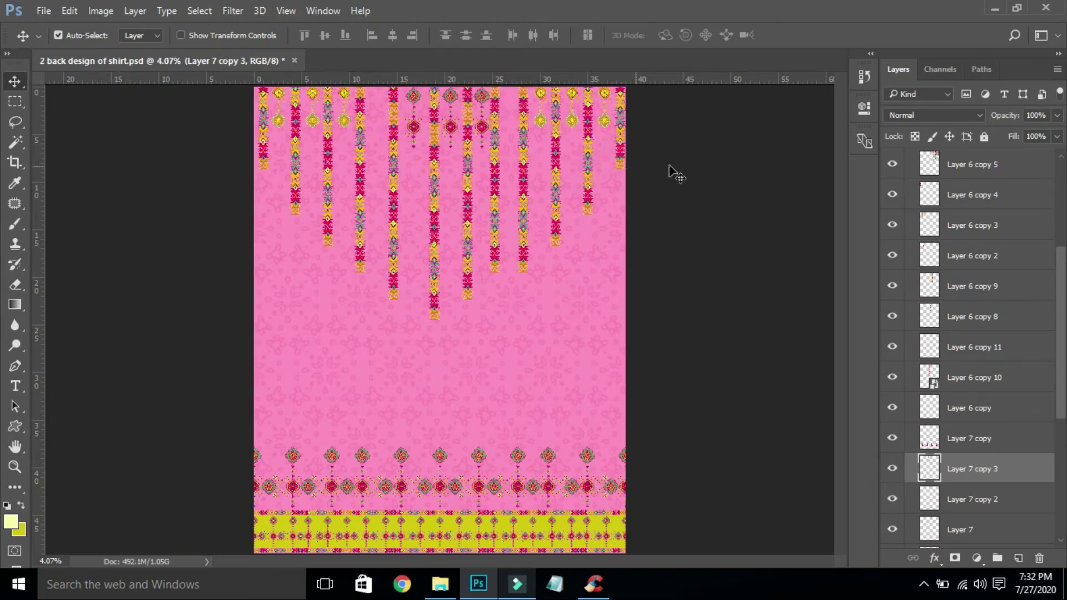
Delete all border strips to the right of the central strip, keeping the pendants.
{"action": "left_click", "coordinate": [609, 160]}
{"action": "left_click", "coordinate": [587, 144]}
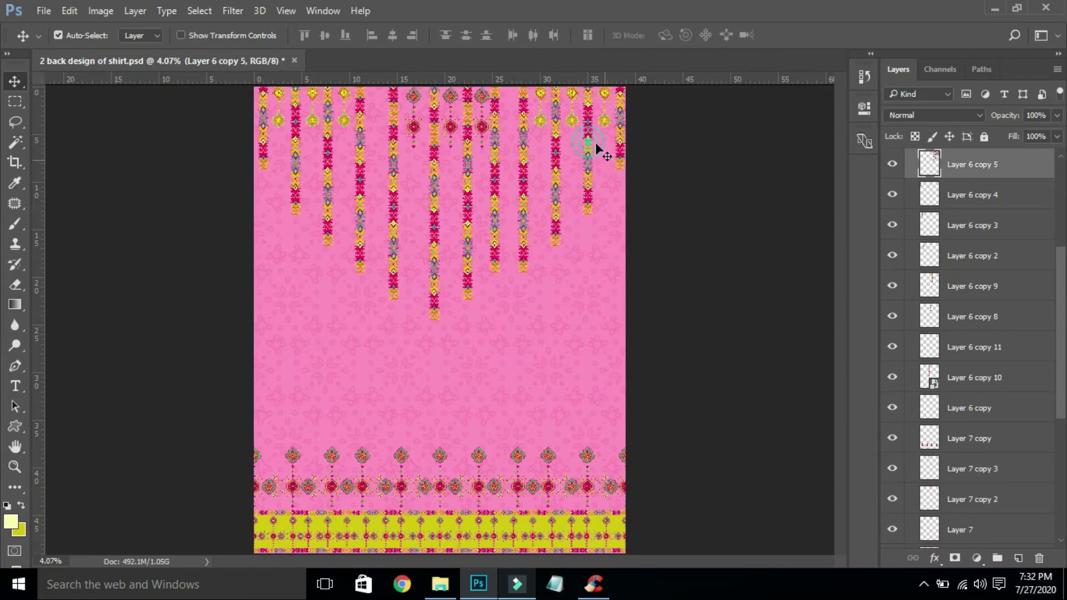
{"action": "key", "text": "ctrl+z"}
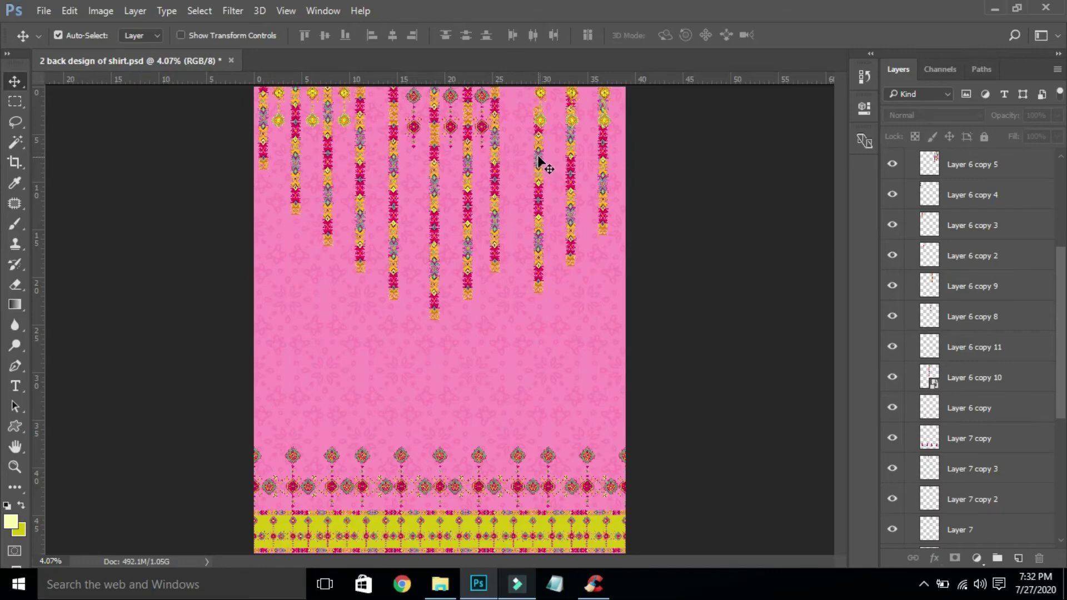
{"action": "left_click_drag", "start_coordinate": [538, 145], "coordinate": [517, 166]}
{"action": "key", "text": "Delete"}
{"action": "key", "text": "ctrl+z"}
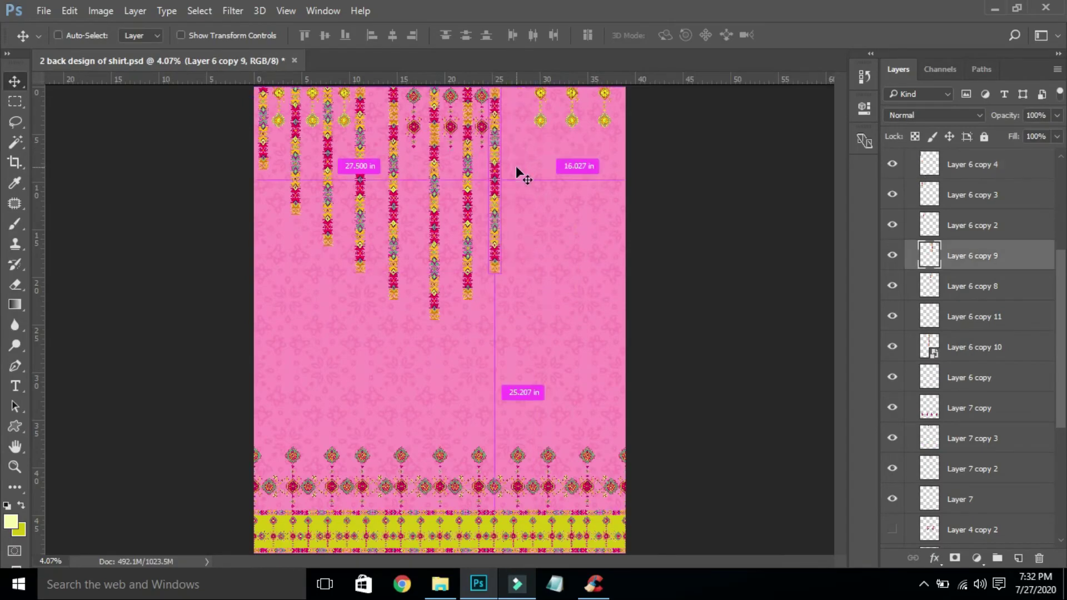
{"action": "left_click", "coordinate": [468, 160], "text": "shift"}
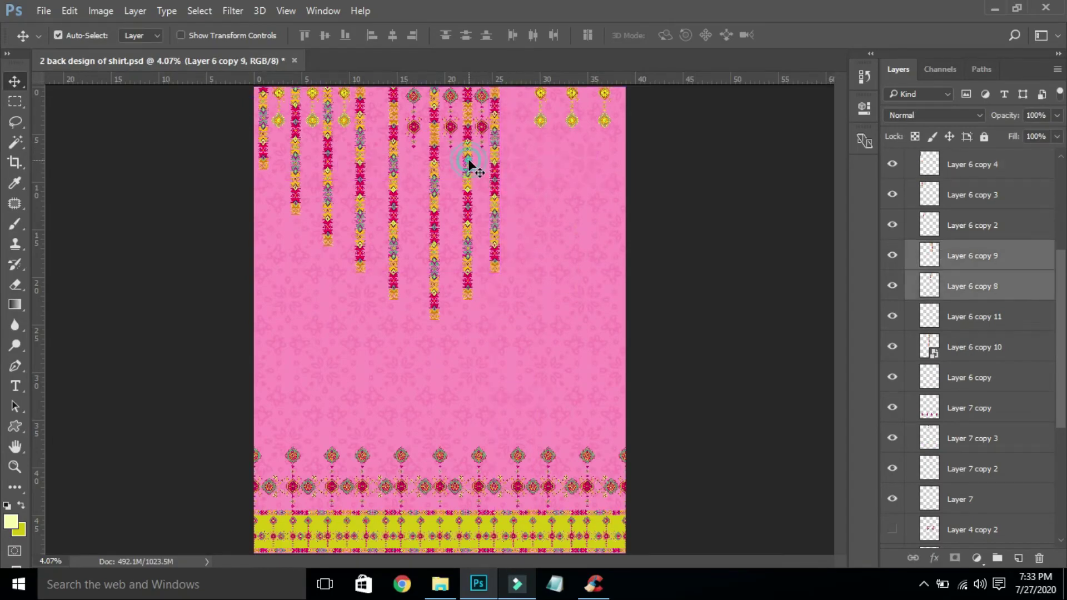
{"action": "key", "text": "Delete"}
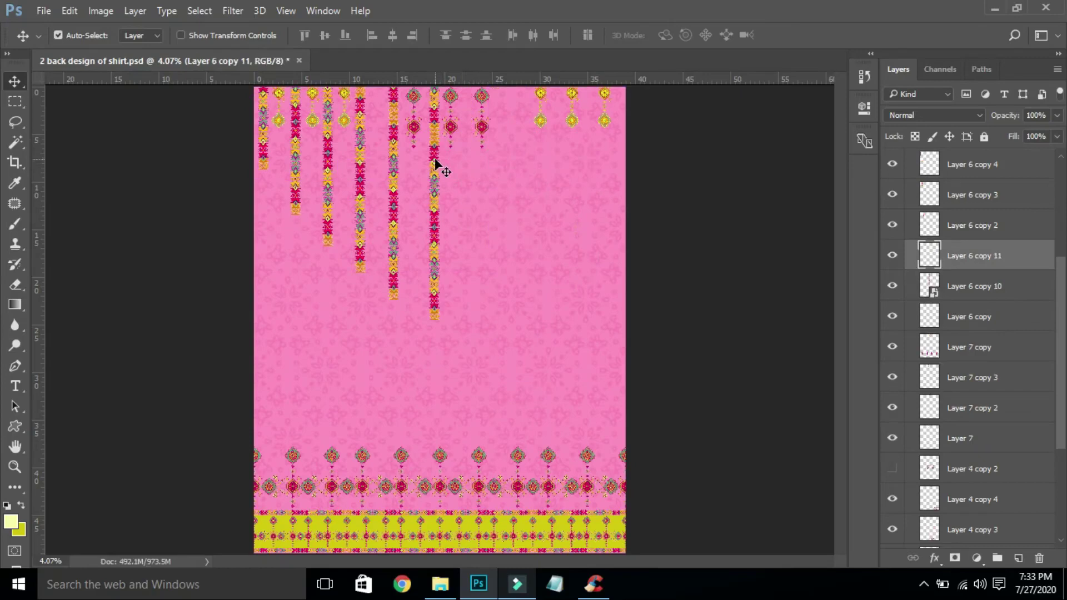
Select the six remaining border strips and duplicate them together onto the right half of the shirt.
{"action": "left_click", "coordinate": [435, 163]}
{"action": "left_click_drag", "start_coordinate": [440, 236], "coordinate": [289, 162]}
{"action": "left_click", "coordinate": [263, 150], "text": "shift"}
{"action": "key", "text": "ctrl+z"}
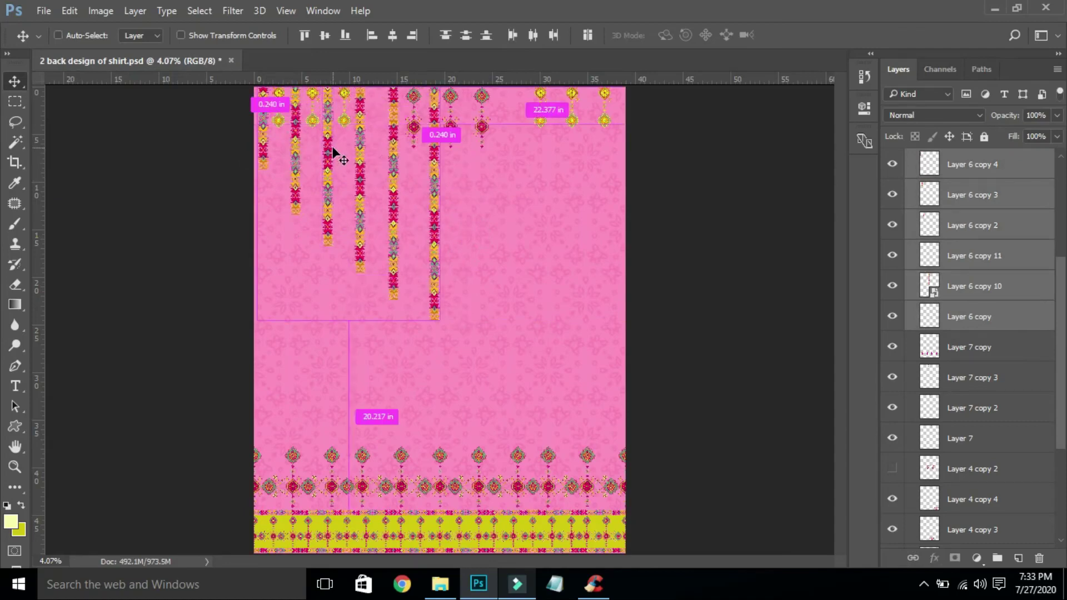
{"action": "key", "text": "ctrl"}
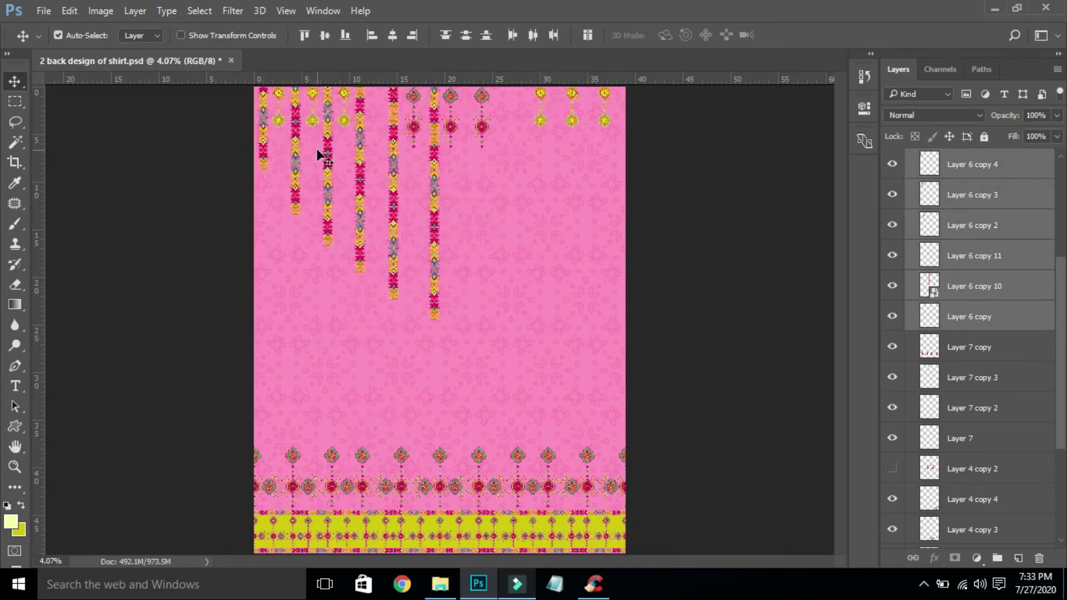
{"action": "left_click_drag", "start_coordinate": [264, 148], "coordinate": [447, 161]}
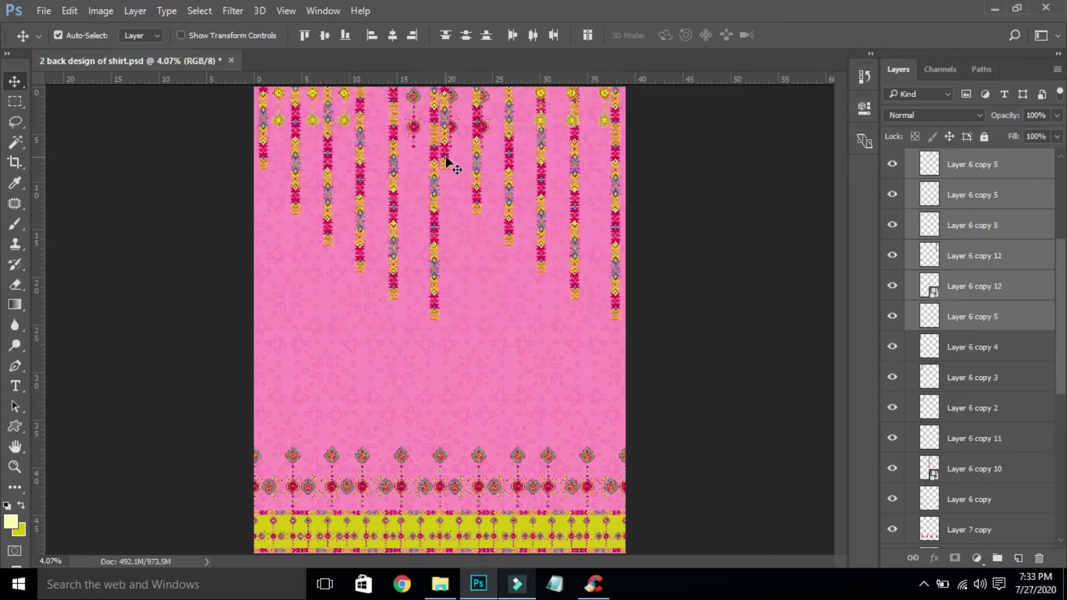
Flip the six copied strips horizontally so that they mirror the left half.
{"action": "key", "text": "ctrl+t"}
{"action": "right_click", "coordinate": [445, 159]}
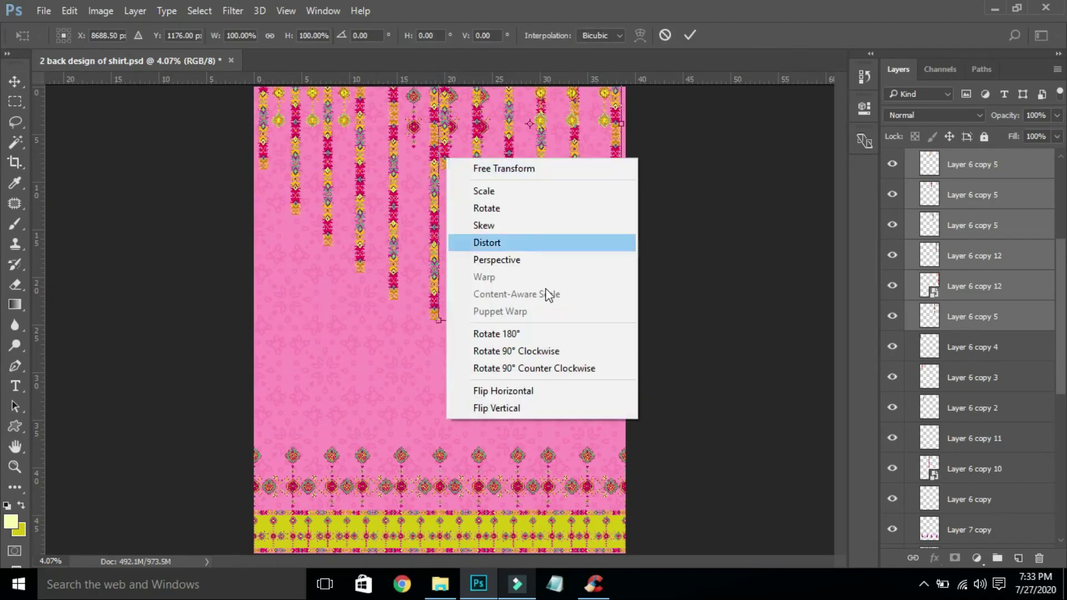
{"action": "left_click", "coordinate": [526, 390]}
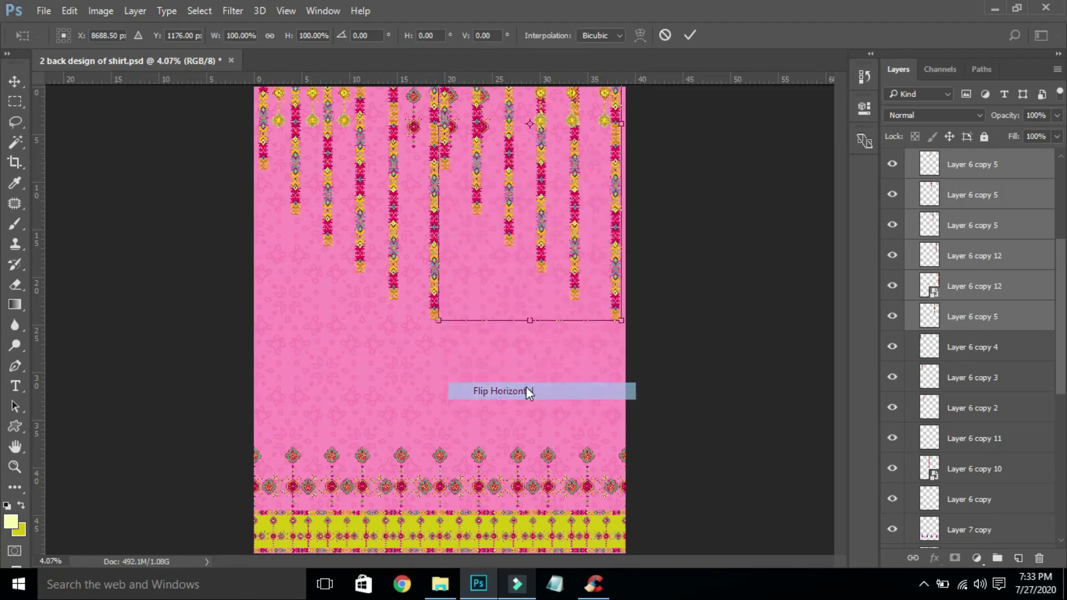
{"action": "double_click", "coordinate": [535, 294]}
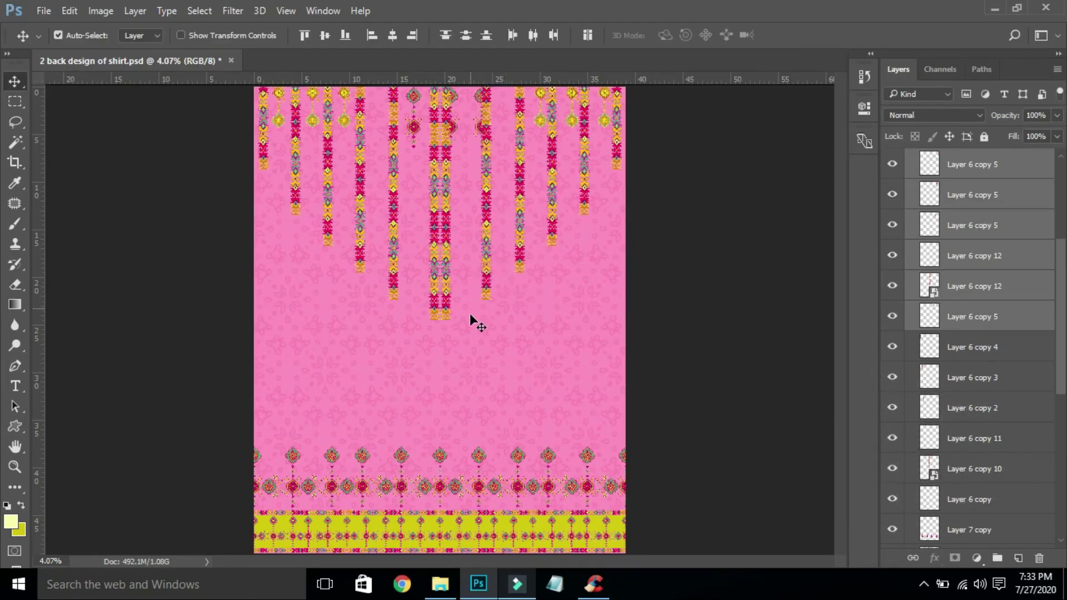
{"action": "left_click", "coordinate": [470, 328]}
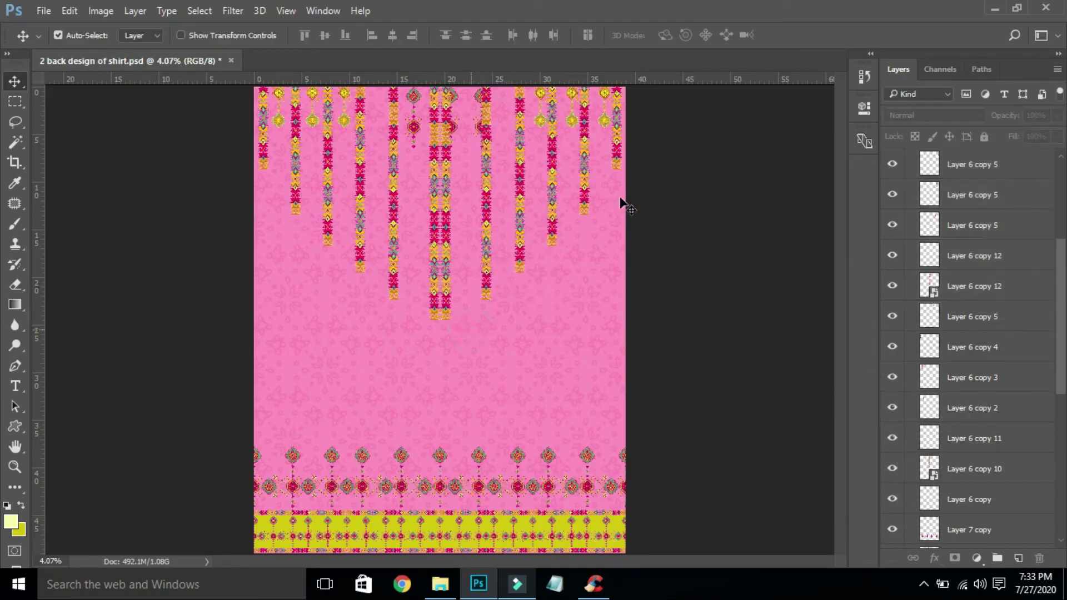
Move the red pendant overlapped by the two central strips to the right into the open gap.
{"action": "left_click_drag", "start_coordinate": [454, 325], "coordinate": [427, 300]}
{"action": "left_click_drag", "start_coordinate": [407, 115], "coordinate": [481, 263]}
{"action": "left_click", "coordinate": [475, 235]}
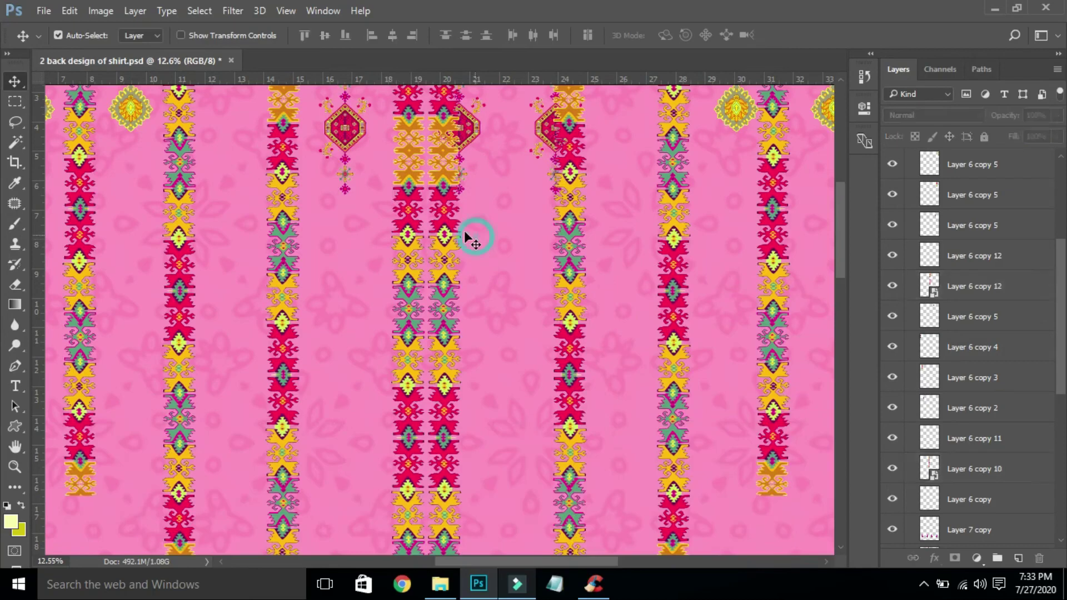
{"action": "left_click", "coordinate": [443, 217]}
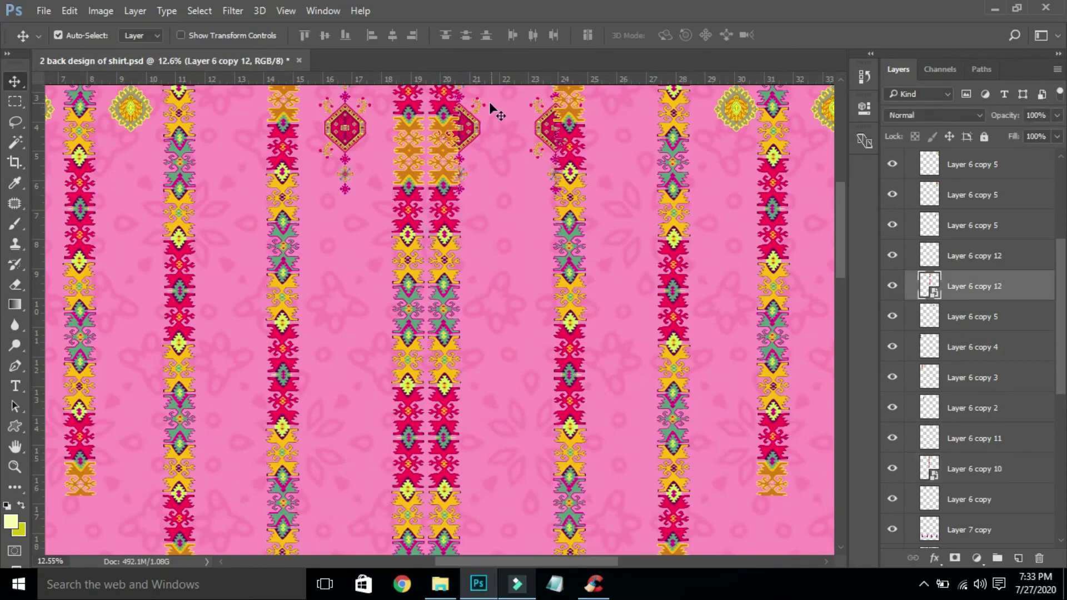
{"action": "left_click_drag", "start_coordinate": [472, 129], "coordinate": [512, 124]}
{"action": "key", "text": "ctrl+0"}
Select all twelve border strips and distribute them horizontally at equal spacing across the shirt's width.
{"action": "left_click_drag", "start_coordinate": [633, 163], "coordinate": [257, 216]}
{"action": "left_click_drag", "start_coordinate": [392, 191], "coordinate": [392, 225]}
{"action": "key", "text": "ctrl+z"}
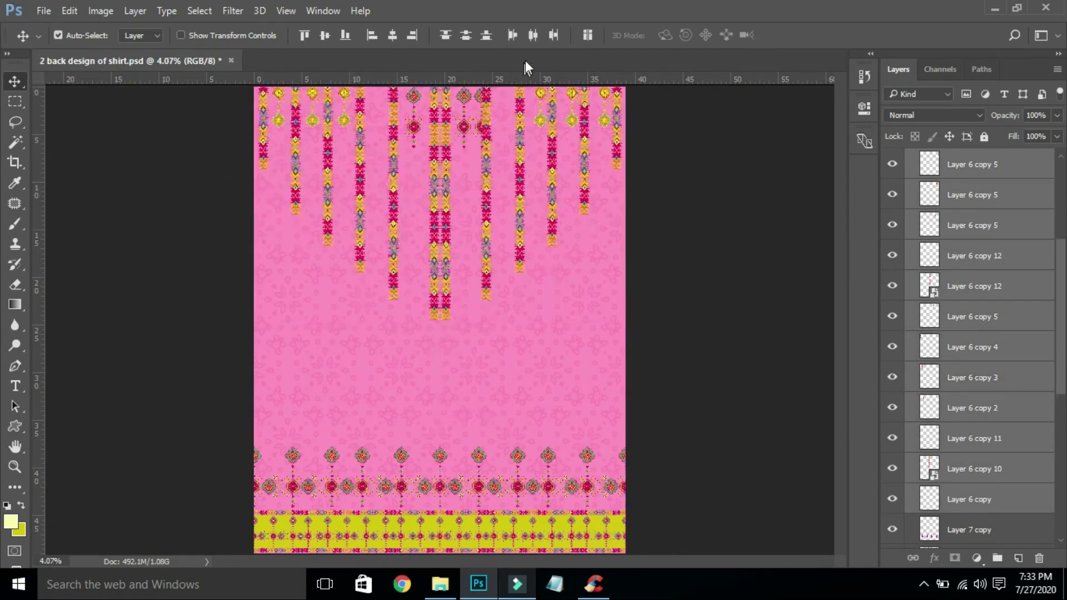
{"action": "left_click", "coordinate": [557, 34]}
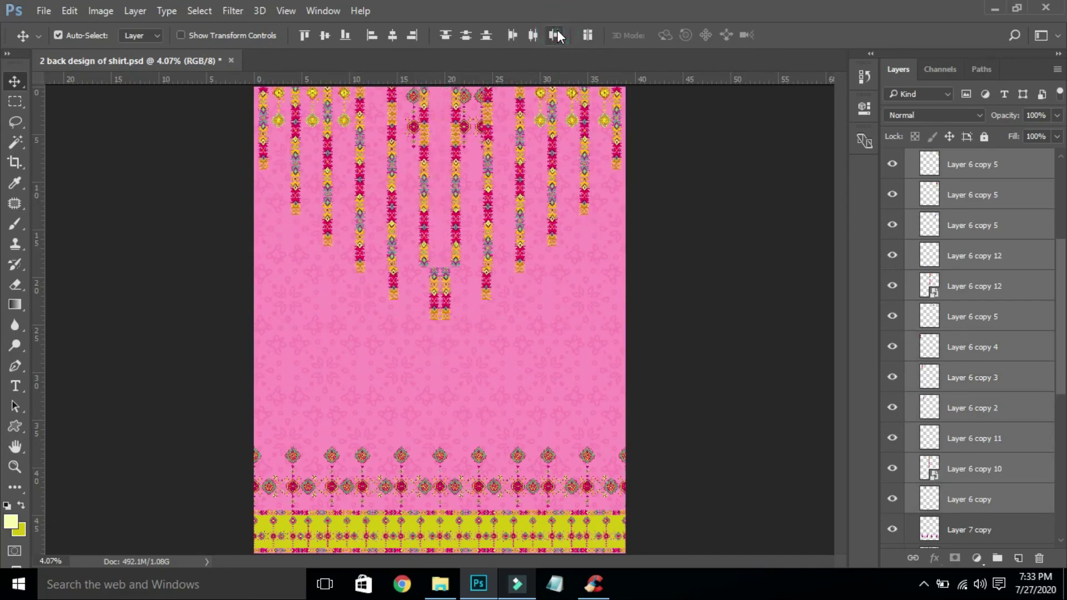
{"action": "key", "text": "ctrl"}
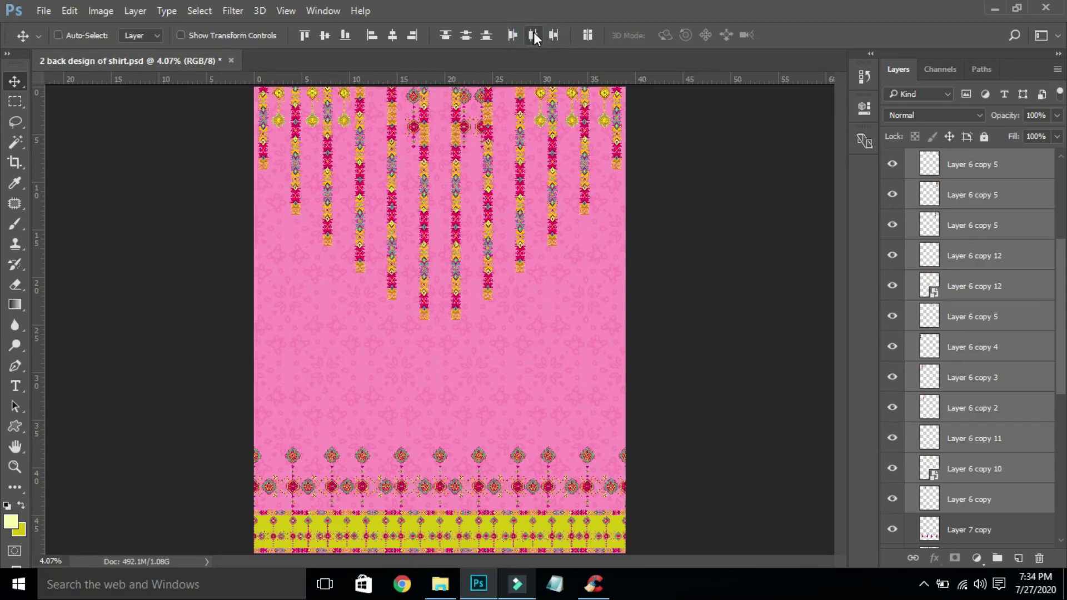
{"action": "key", "text": "ctrl+a"}
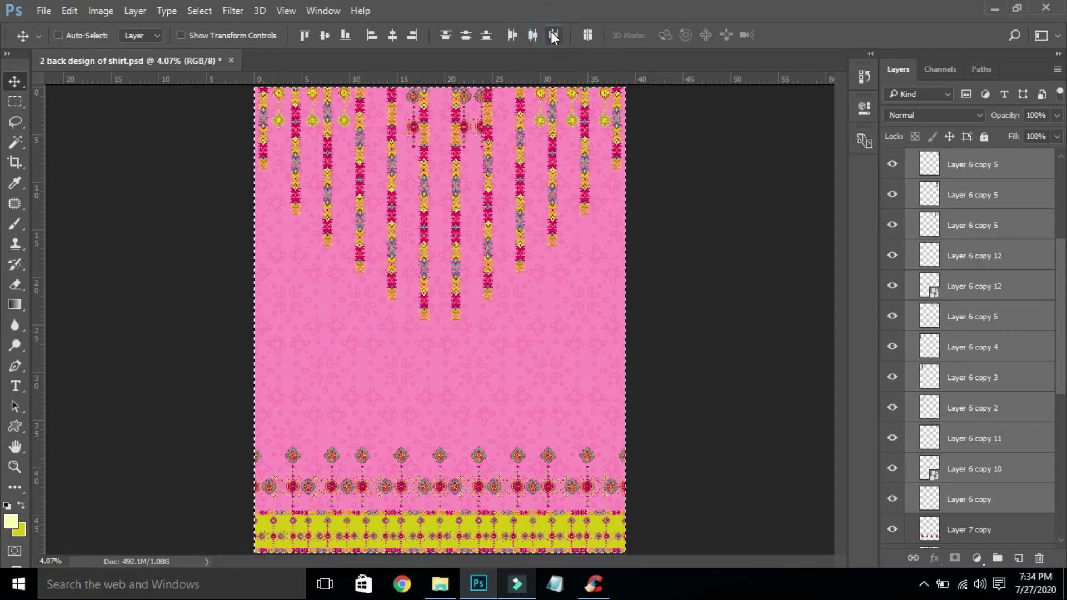
{"action": "key", "text": "ctrl+d"}
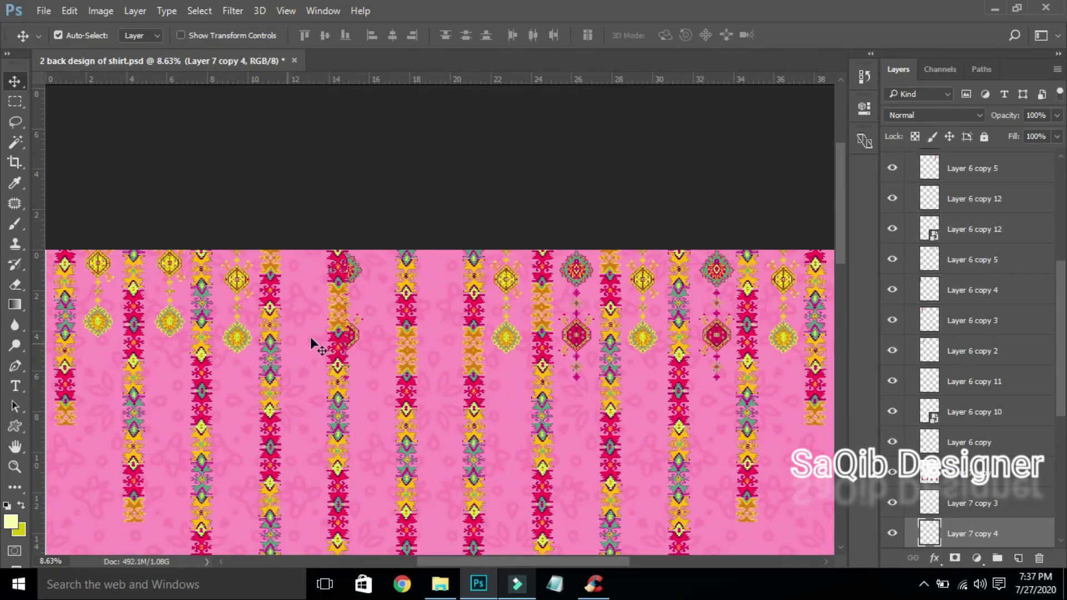
Delete the red pendant and the yellow pendants on the left half of the design.
{"action": "left_click", "coordinate": [356, 336]}
{"action": "left_click", "coordinate": [168, 321], "text": "shift"}
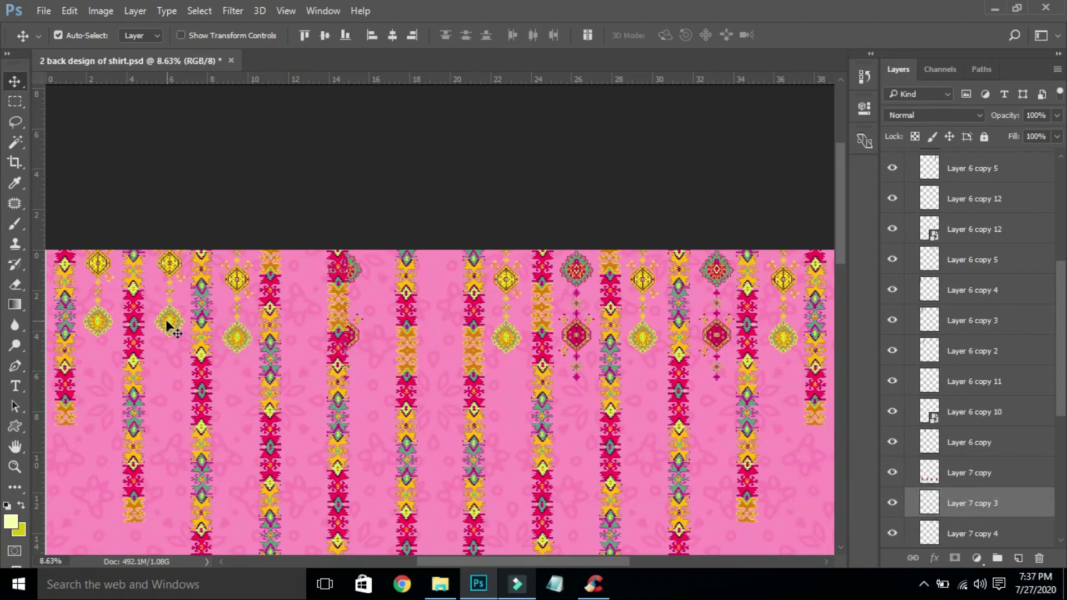
{"action": "left_click", "coordinate": [95, 321], "text": "shift"}
{"action": "key", "text": "Delete"}
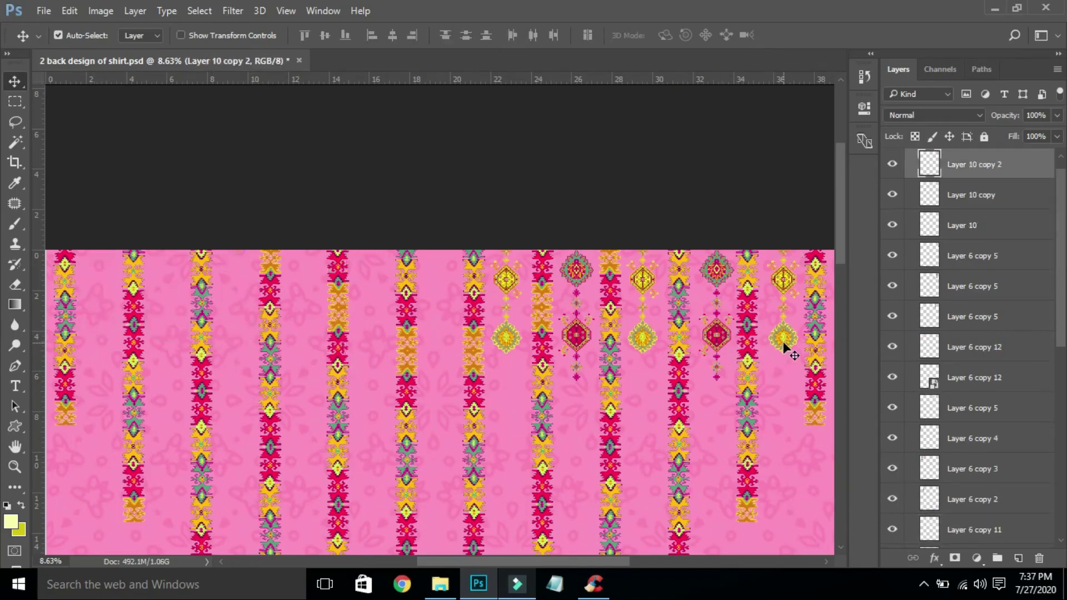
{"action": "left_click", "coordinate": [712, 337], "text": "shift"}
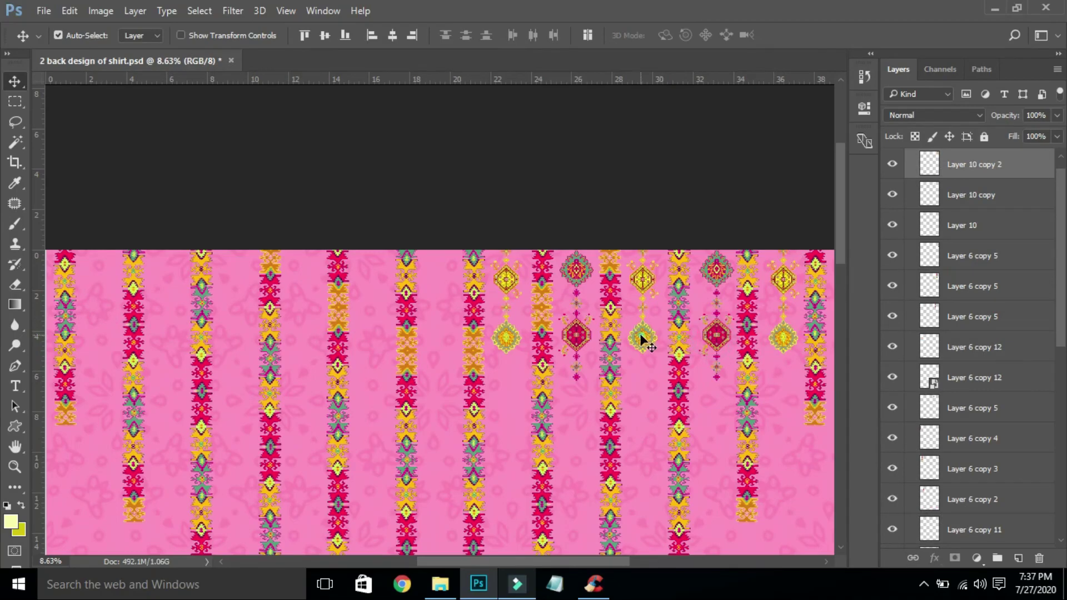
{"action": "left_click", "coordinate": [640, 336], "text": "shift"}
{"action": "left_click", "coordinate": [511, 337], "text": "shift"}
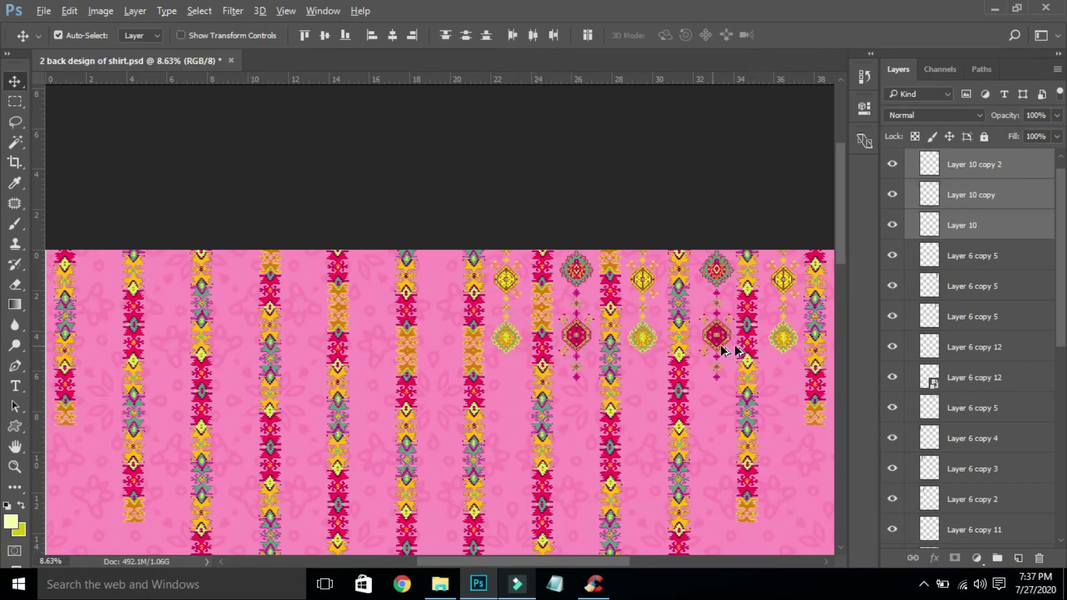
{"action": "left_click_drag", "start_coordinate": [782, 340], "coordinate": [628, 342]}
{"action": "key", "text": "ctrl+z"}
{"action": "left_click", "coordinate": [780, 338], "text": "shift"}
{"action": "left_click_drag", "start_coordinate": [716, 338], "coordinate": [438, 358]}
{"action": "key", "text": "ctrl+z"}
Duplicate the red pendant into the gap between the two central strips.
{"action": "left_click", "coordinate": [516, 371]}
{"action": "left_click_drag", "start_coordinate": [583, 345], "coordinate": [445, 342]}
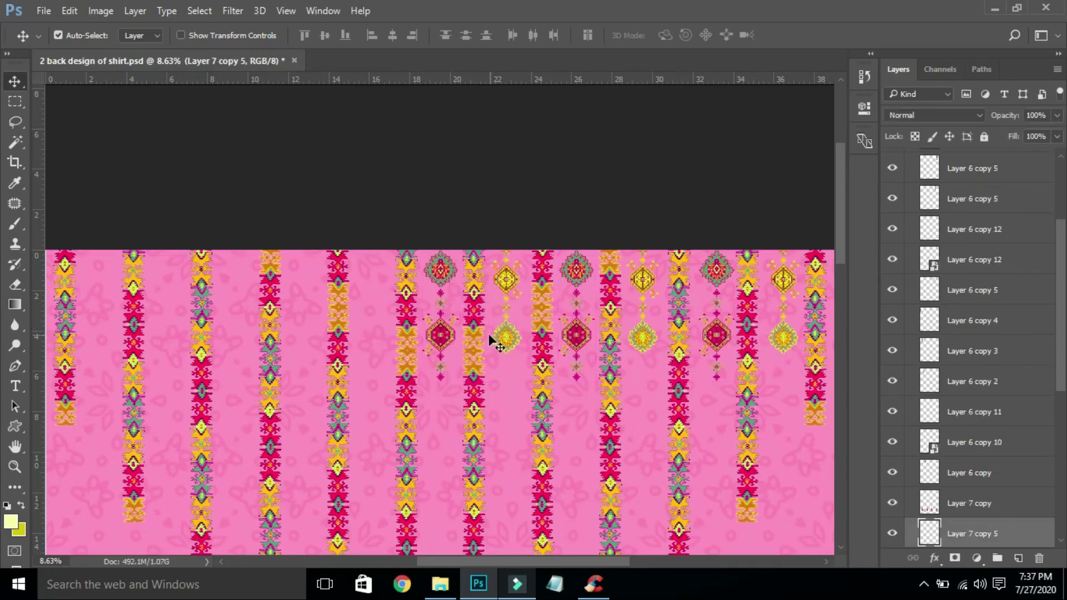
Duplicate the alternating yellow and red pendants from the right half into the left half's gaps and save the document.
{"action": "left_click", "coordinate": [507, 337], "text": "shift"}
{"action": "left_click", "coordinate": [578, 334], "text": "shift"}
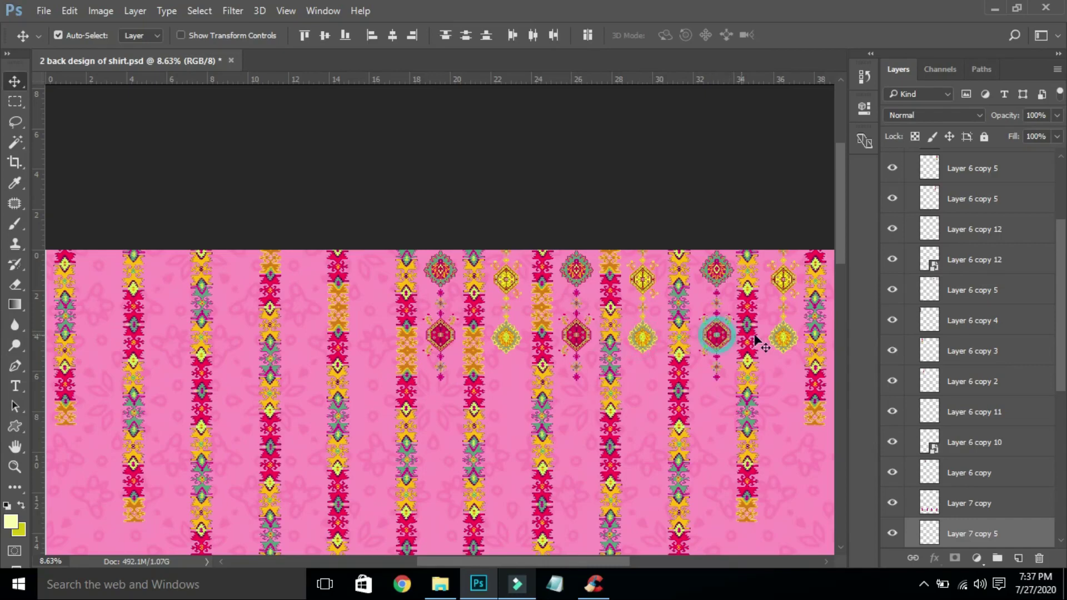
{"action": "left_click_drag", "start_coordinate": [785, 338], "coordinate": [373, 335]}
{"action": "left_click_drag", "start_coordinate": [439, 337], "coordinate": [300, 342]}
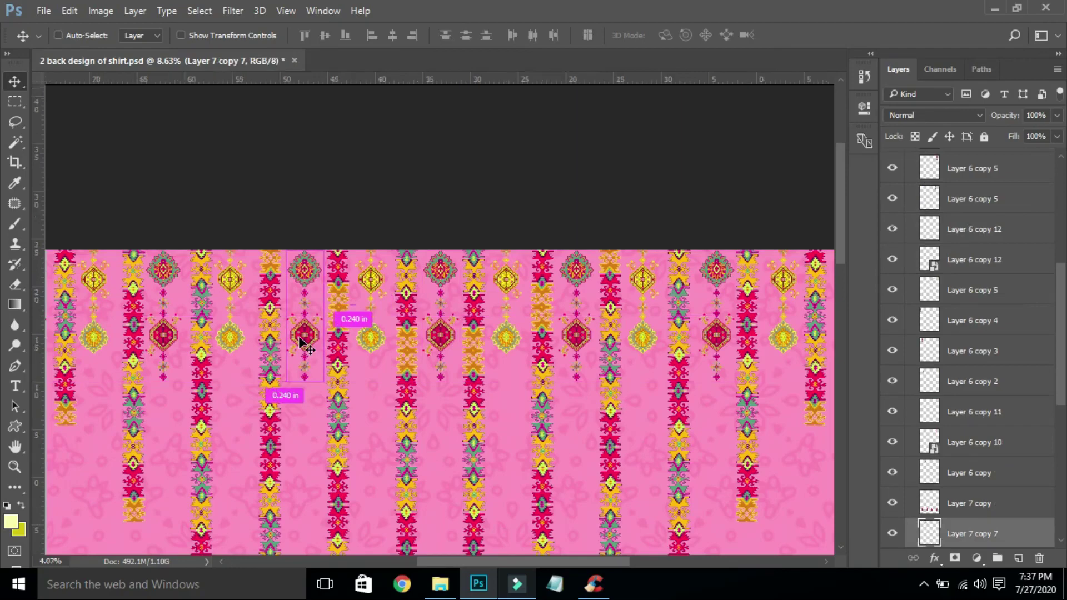
{"action": "key", "text": "ctrl+0"}
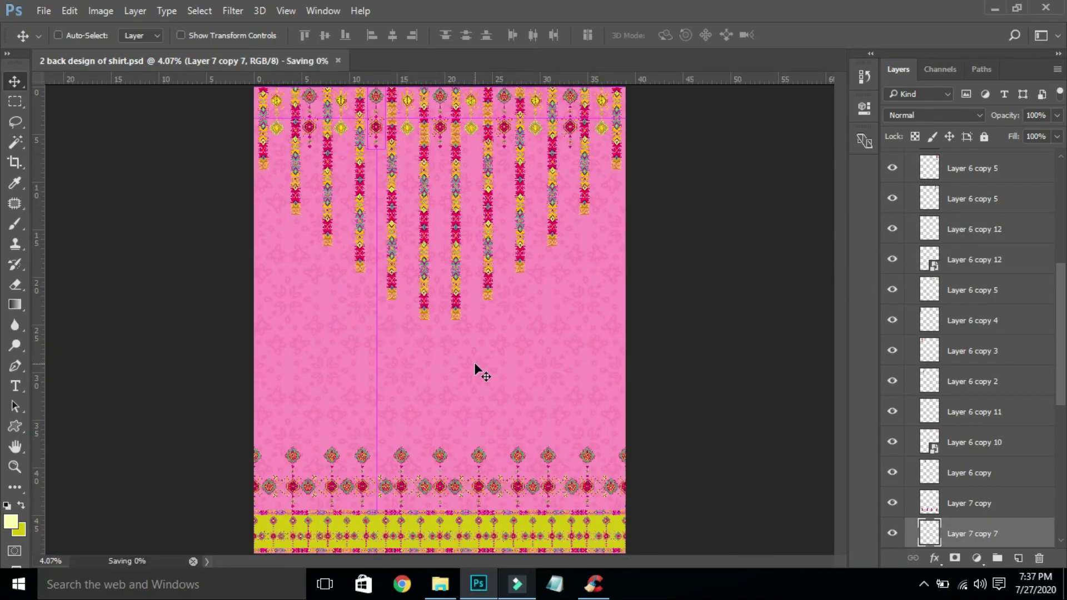